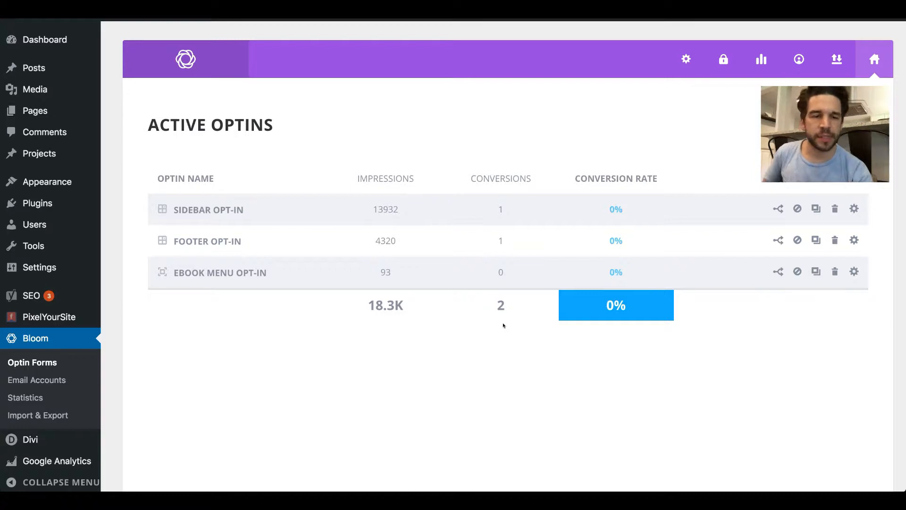
{"action": "left_click", "coordinate": [835, 151]}
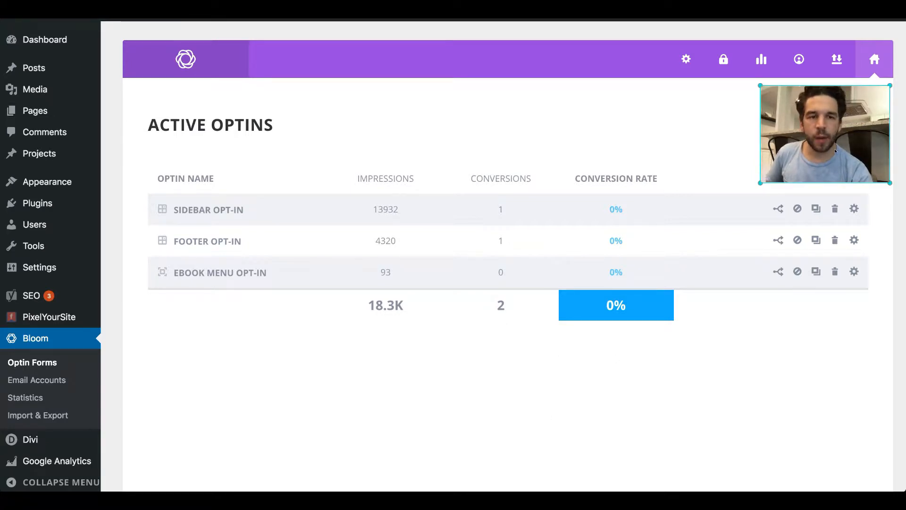
{"action": "left_click_drag", "start_coordinate": [834, 151], "coordinate": [832, 410]}
{"action": "left_click", "coordinate": [854, 151]}
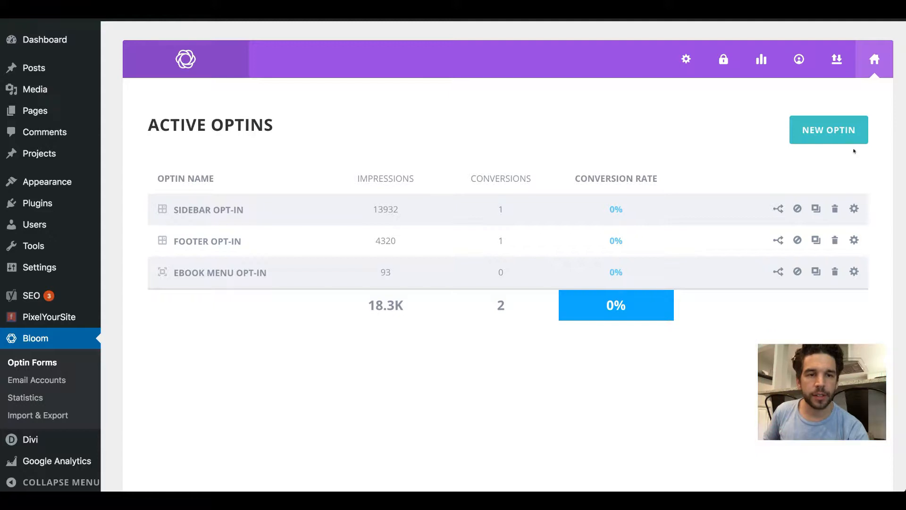
Step: Create a new inline optin and name it "Linked In Lead Magnet"
{"action": "left_click", "coordinate": [832, 136]}
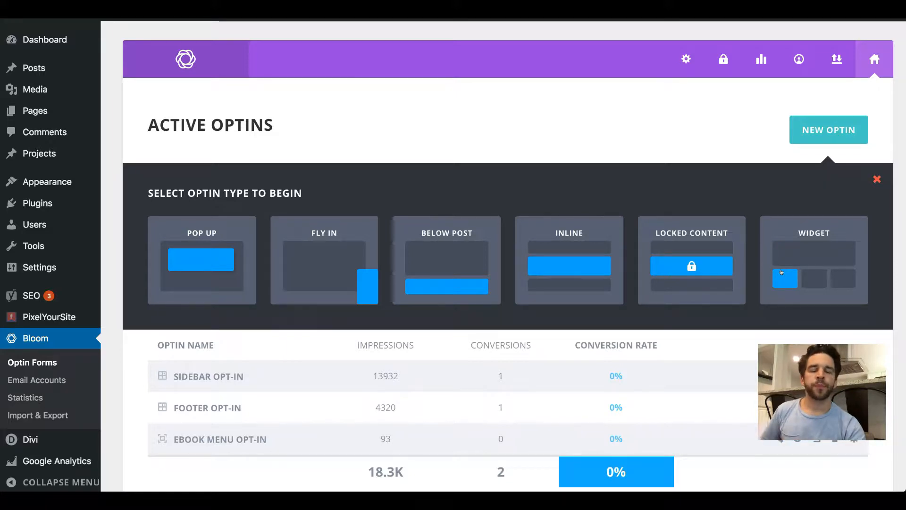
{"action": "left_click", "coordinate": [582, 266]}
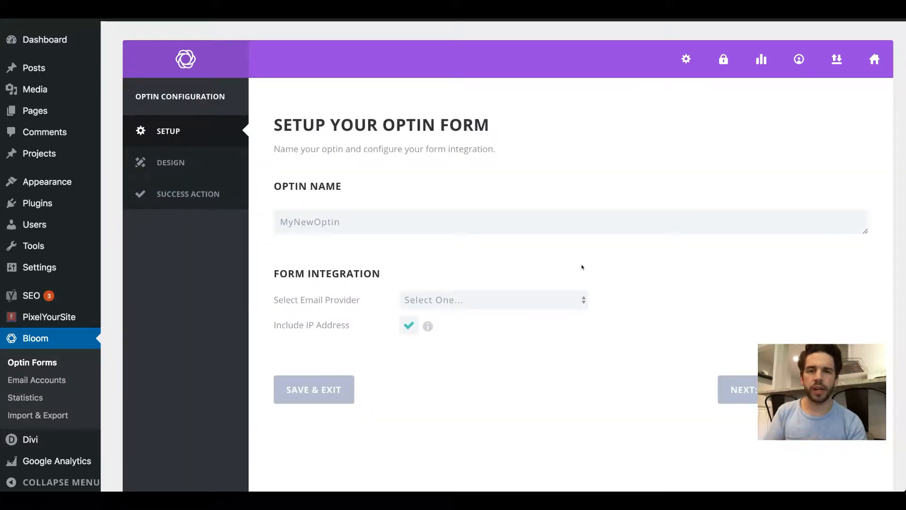
{"action": "double_click", "coordinate": [392, 224]}
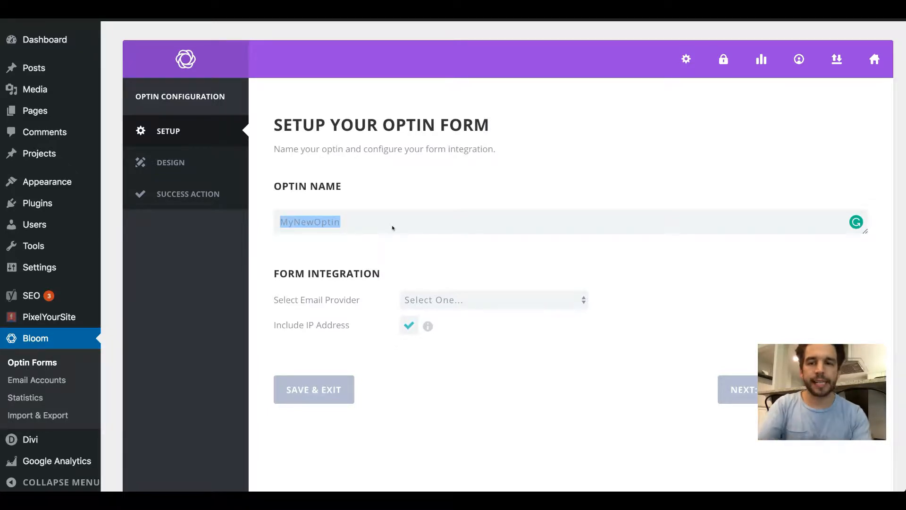
{"action": "type", "text": "Linked In Lead Magnet"}
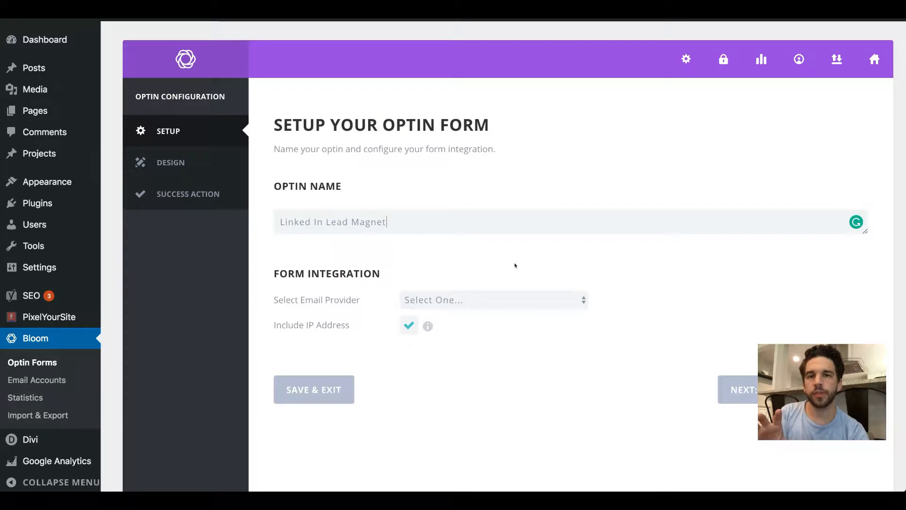
Step: Integrate the form with ActiveCampaign using the existing hosted account and the Dummy List email list, and continue to designing the optin
{"action": "left_click", "coordinate": [522, 300]}
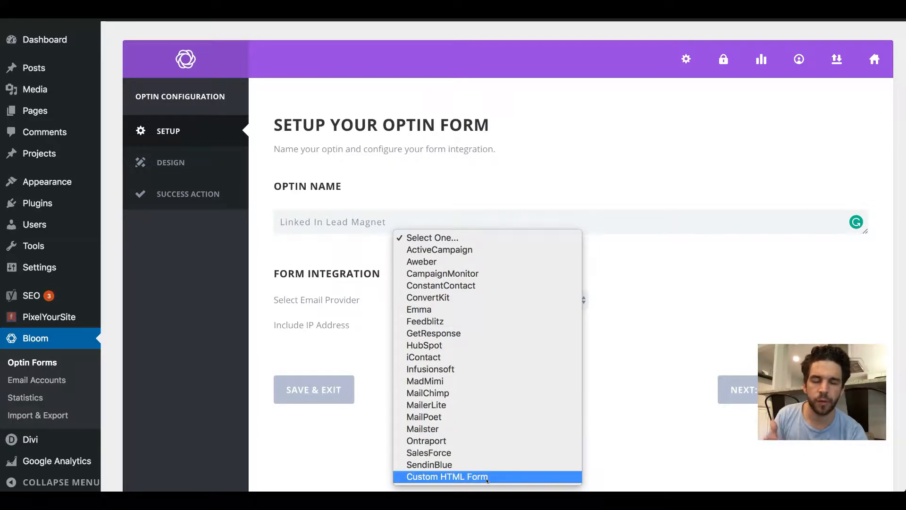
{"action": "left_click", "coordinate": [553, 250]}
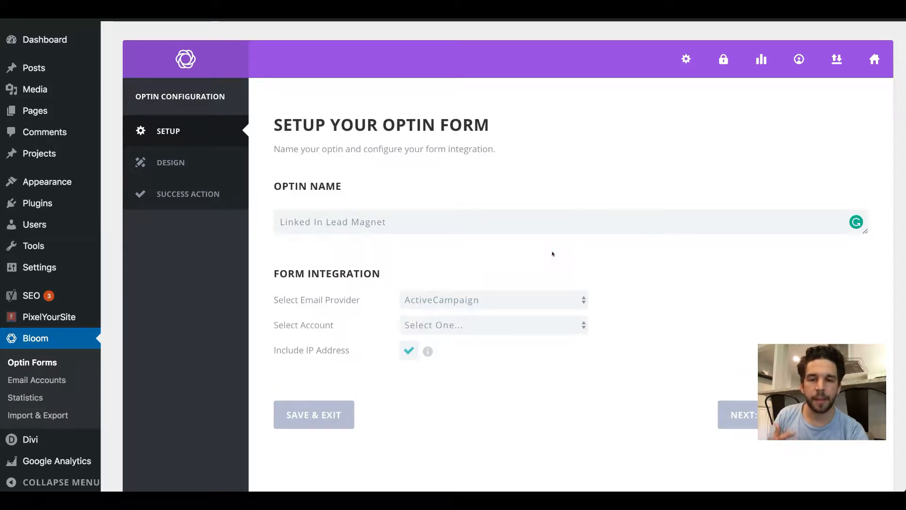
{"action": "left_click", "coordinate": [499, 328]}
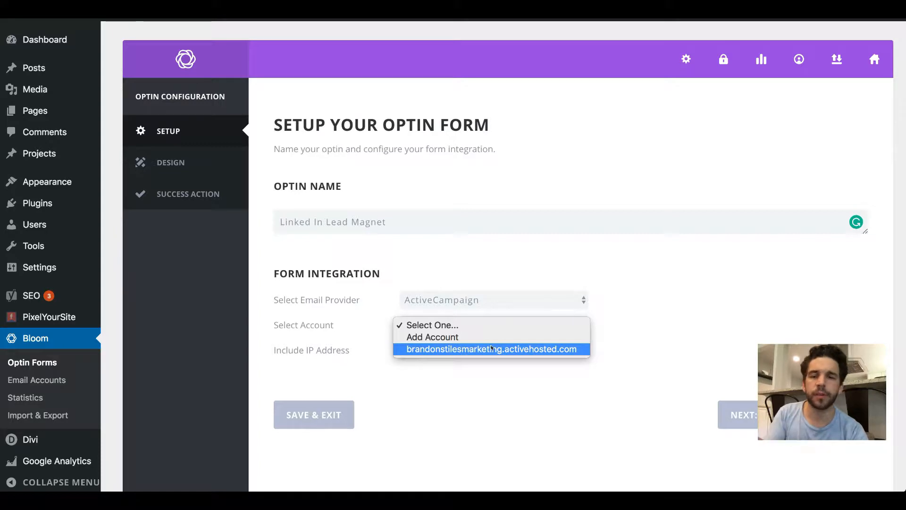
{"action": "left_click", "coordinate": [490, 348]}
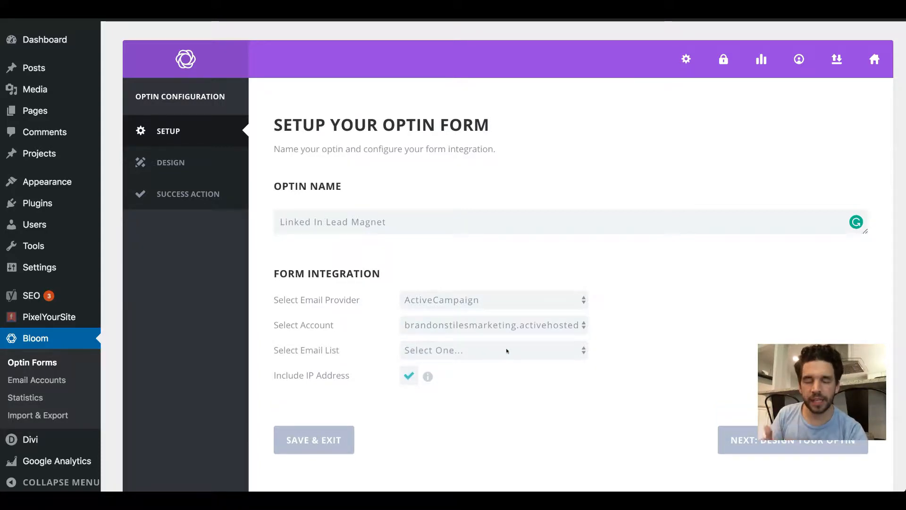
{"action": "left_click", "coordinate": [507, 349]}
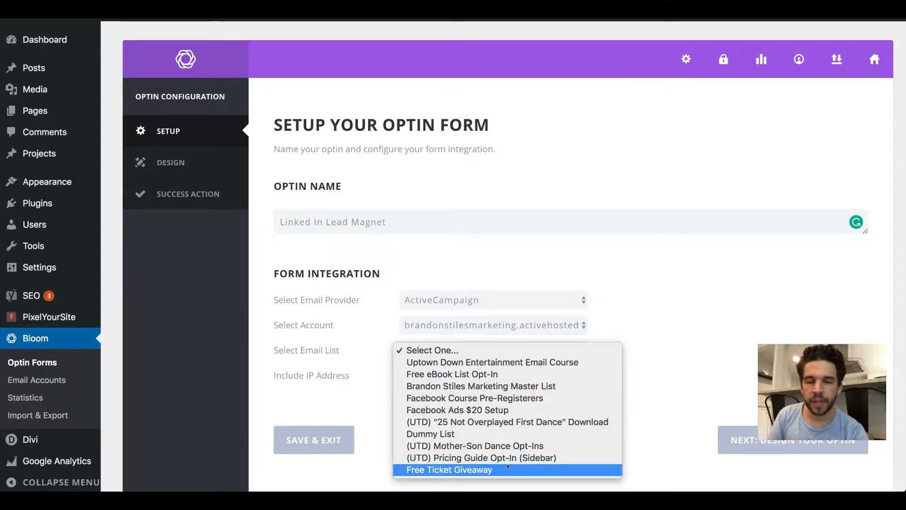
{"action": "left_click", "coordinate": [501, 433]}
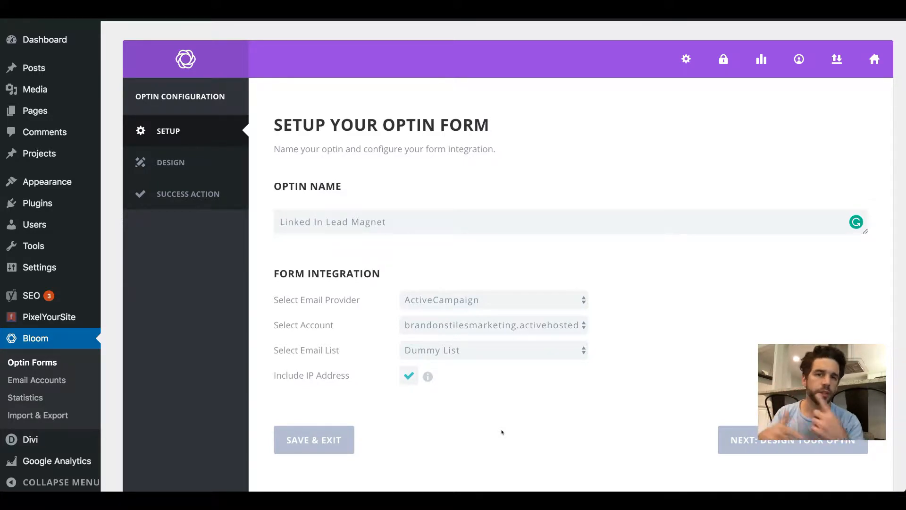
{"action": "left_click", "coordinate": [428, 376]}
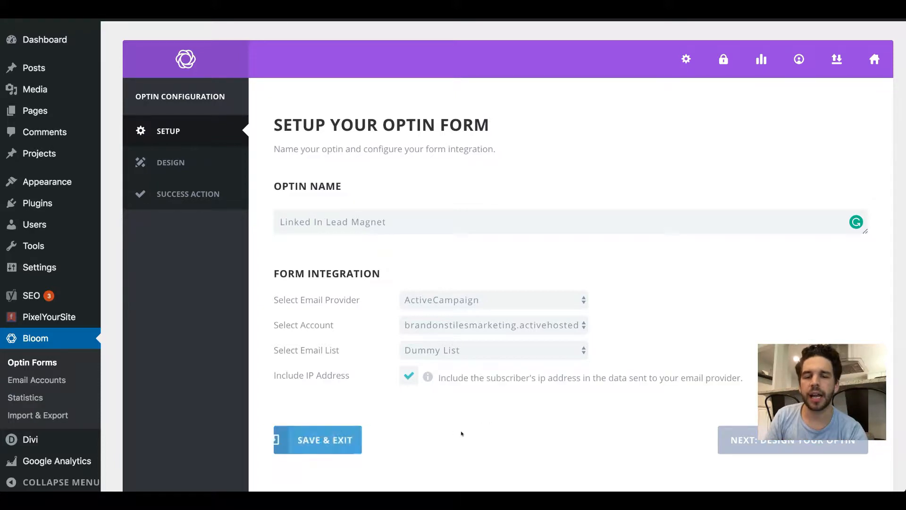
{"action": "scroll", "coordinate": [462, 433], "scroll_direction": "down", "scroll_amount": 1}
{"action": "scroll", "coordinate": [462, 433], "scroll_direction": "down", "scroll_amount": 2}
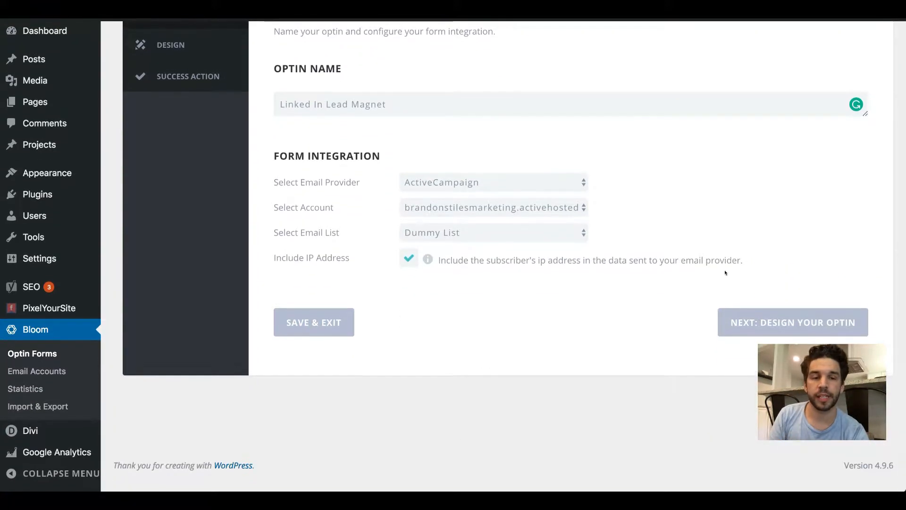
{"action": "left_click", "coordinate": [769, 315]}
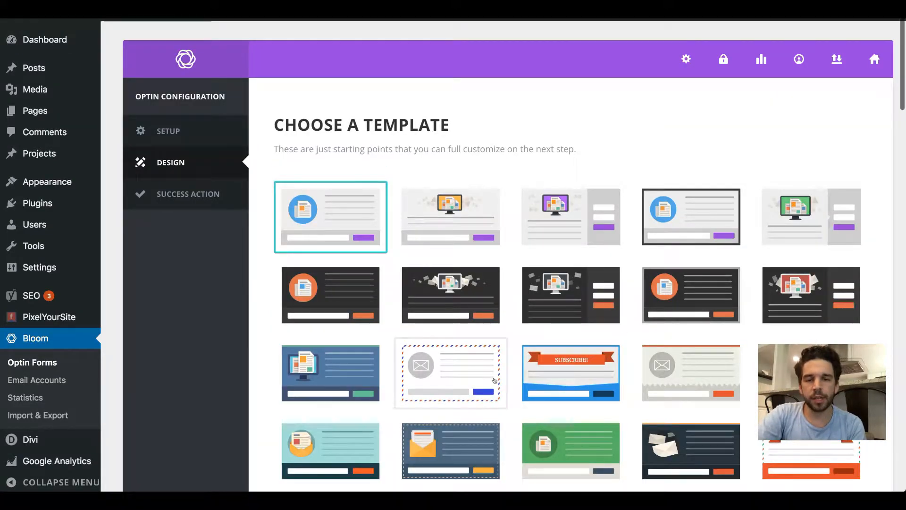
Step: Examine the range of layouts and colour schemes among the available optin templates
{"action": "scroll", "coordinate": [497, 381], "scroll_direction": "down", "scroll_amount": 6}
{"action": "scroll", "coordinate": [497, 381], "scroll_direction": "down", "scroll_amount": 5}
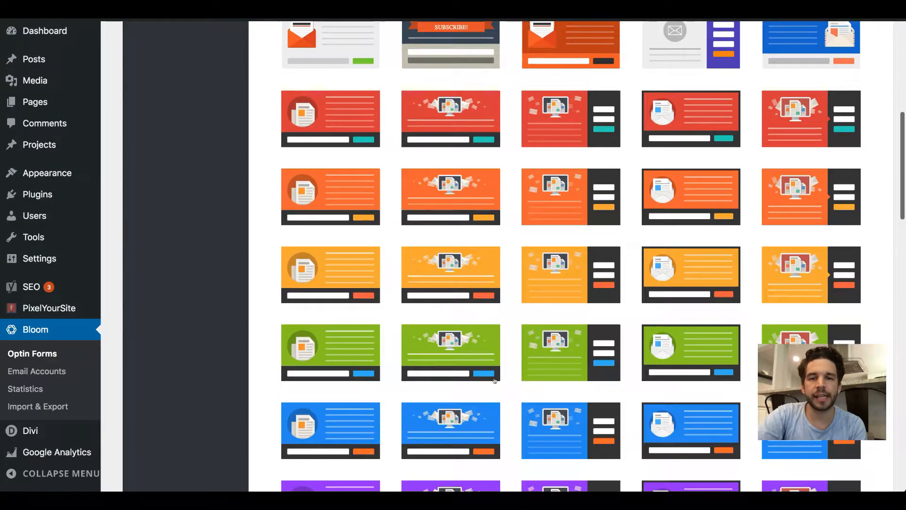
{"action": "scroll", "coordinate": [494, 379], "scroll_direction": "down", "scroll_amount": 1}
{"action": "scroll", "coordinate": [494, 379], "scroll_direction": "down", "scroll_amount": 7}
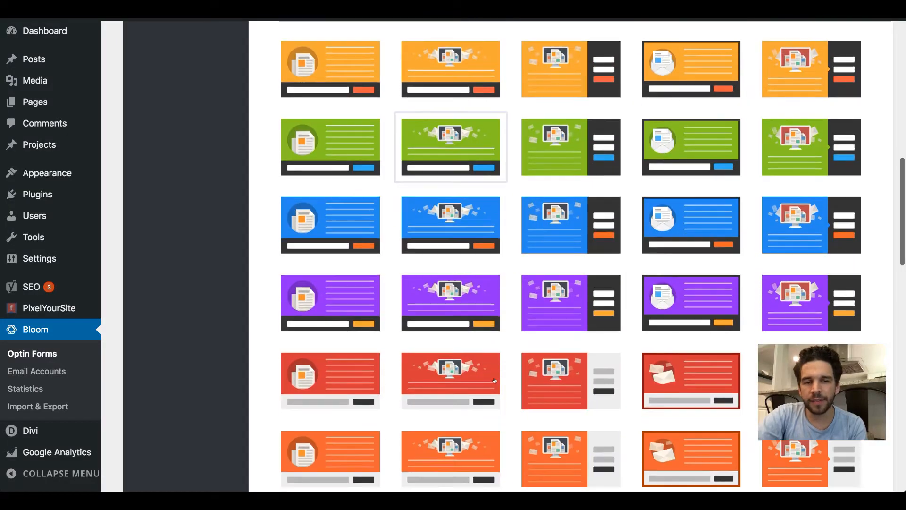
{"action": "scroll", "coordinate": [494, 380], "scroll_direction": "down", "scroll_amount": 9}
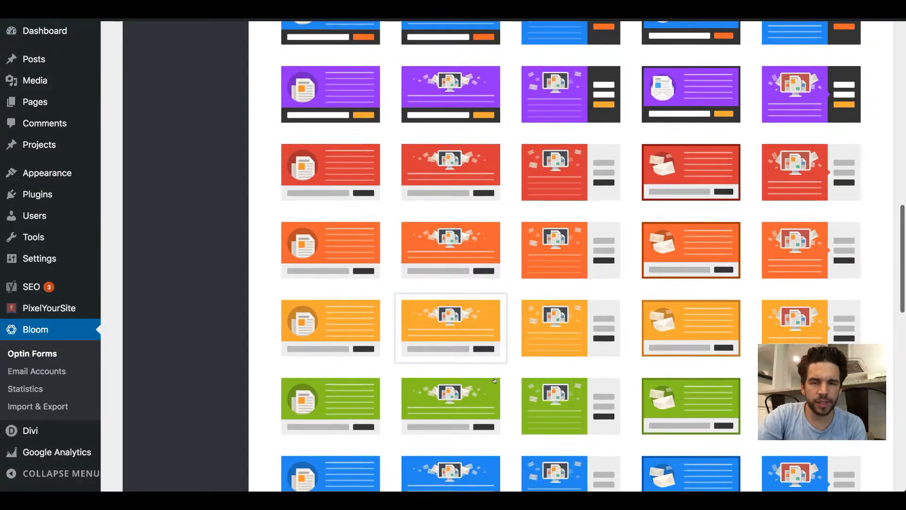
{"action": "scroll", "coordinate": [494, 381], "scroll_direction": "down", "scroll_amount": 6}
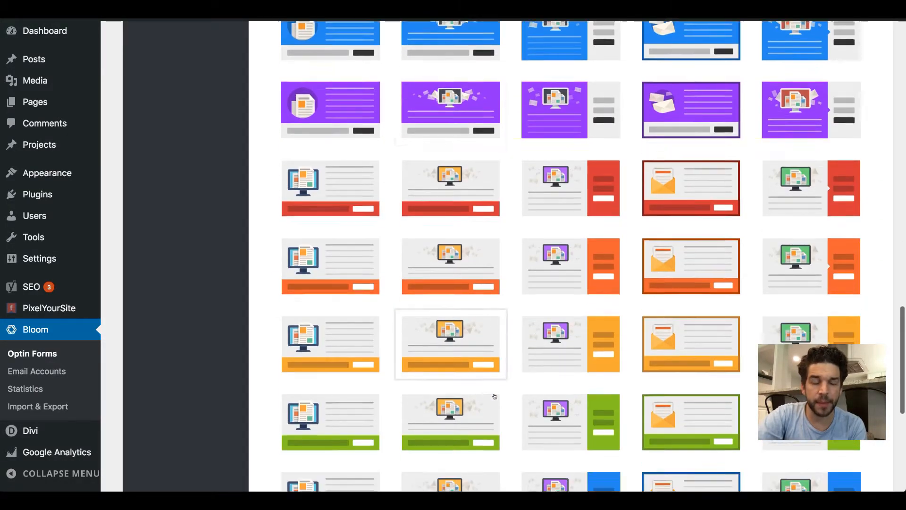
{"action": "scroll", "coordinate": [493, 395], "scroll_direction": "up", "scroll_amount": 11}
{"action": "scroll", "coordinate": [495, 396], "scroll_direction": "up", "scroll_amount": 12}
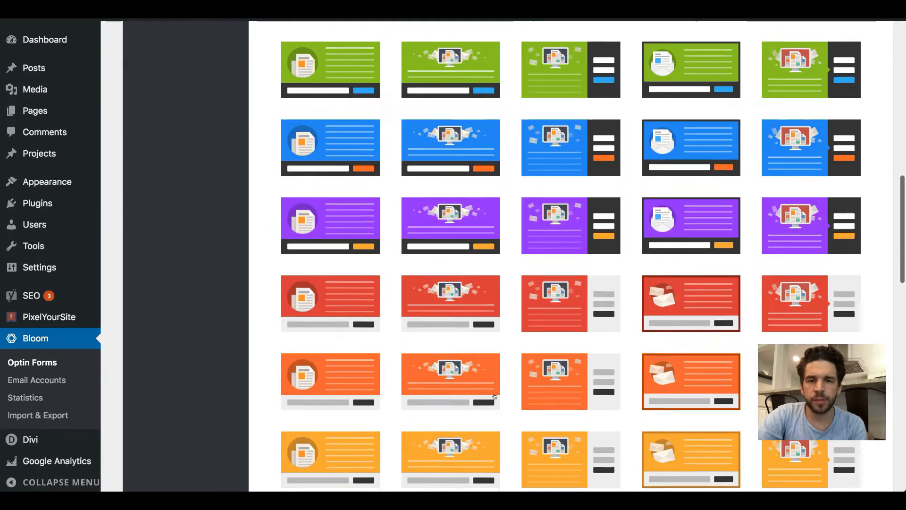
{"action": "scroll", "coordinate": [494, 396], "scroll_direction": "up", "scroll_amount": 6}
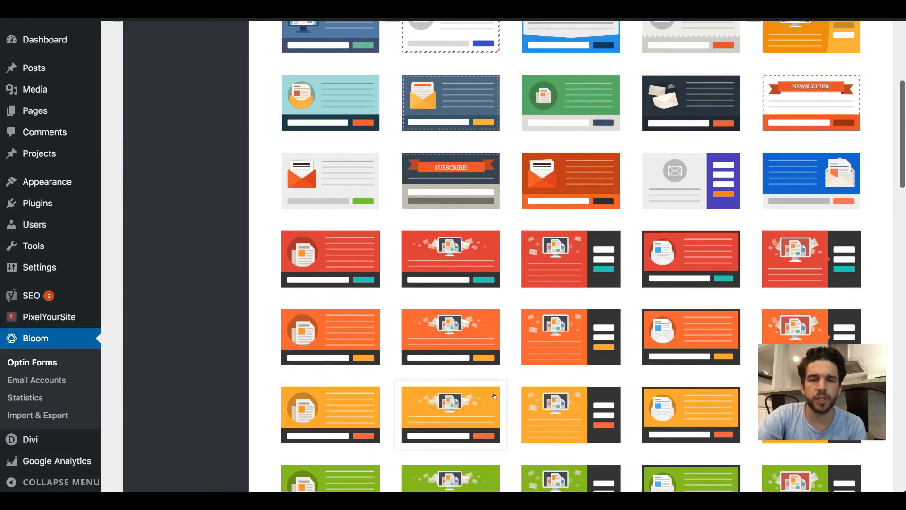
{"action": "scroll", "coordinate": [495, 396], "scroll_direction": "up", "scroll_amount": 3}
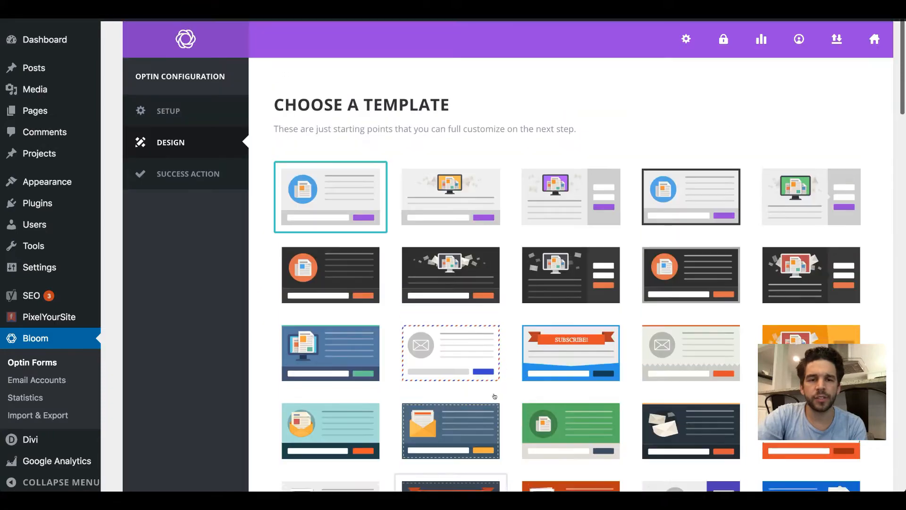
{"action": "scroll", "coordinate": [494, 396], "scroll_direction": "down", "scroll_amount": 11}
{"action": "scroll", "coordinate": [495, 396], "scroll_direction": "up", "scroll_amount": 4}
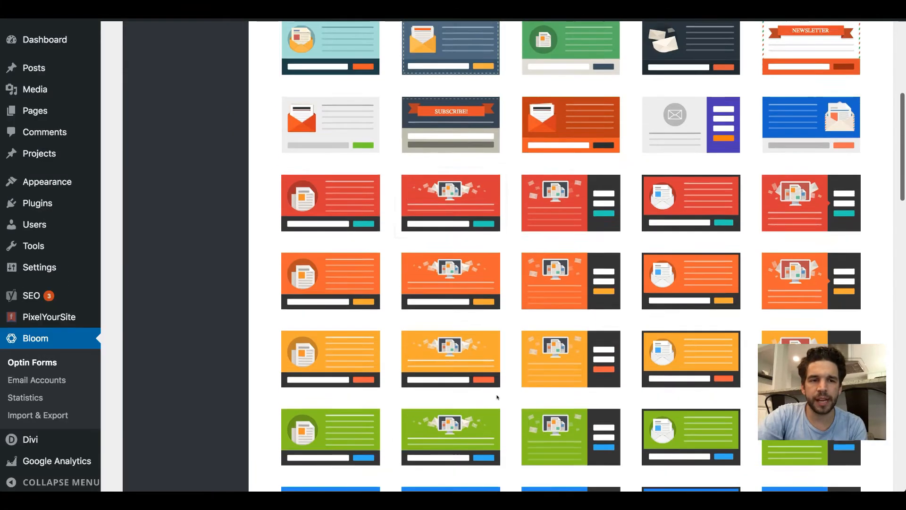
Step: Choose the blue template with the red monitor image and dark side form for customization, and preview its default design
{"action": "scroll", "coordinate": [495, 397], "scroll_direction": "down", "scroll_amount": 7}
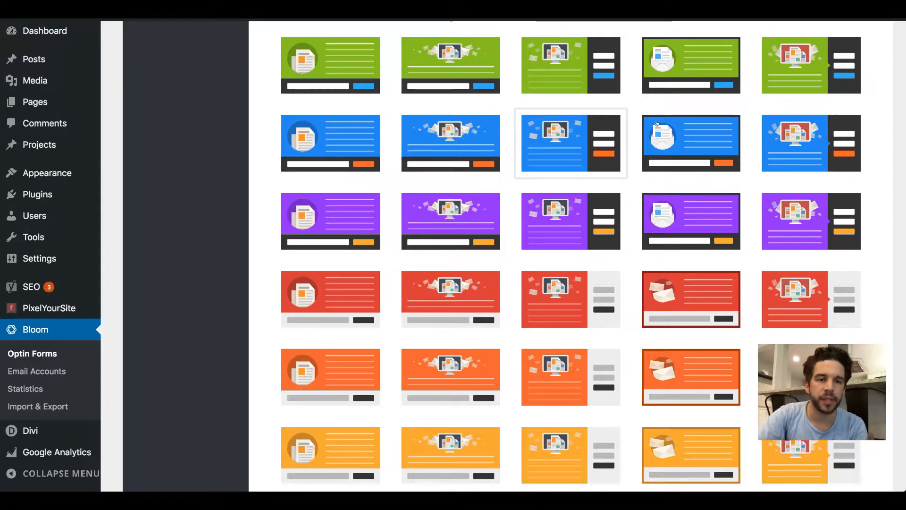
{"action": "left_click", "coordinate": [812, 132]}
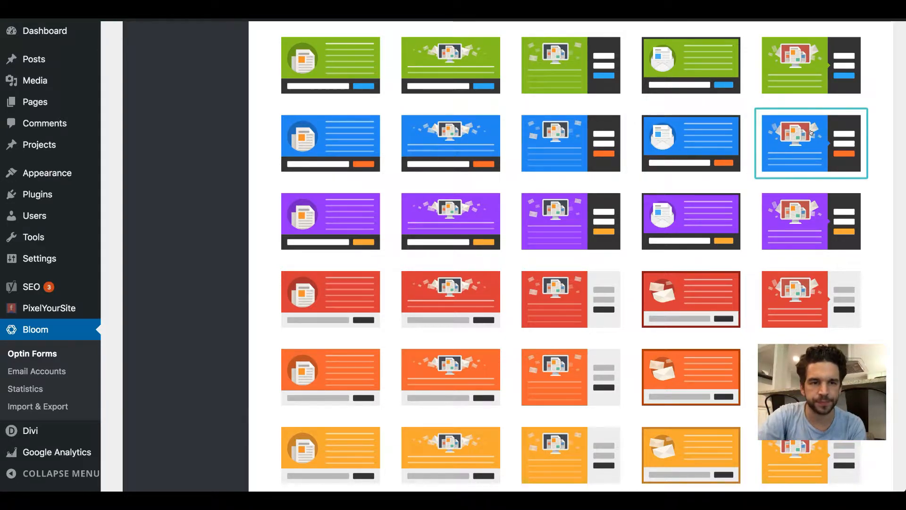
{"action": "scroll", "coordinate": [812, 133], "scroll_direction": "down", "scroll_amount": 20}
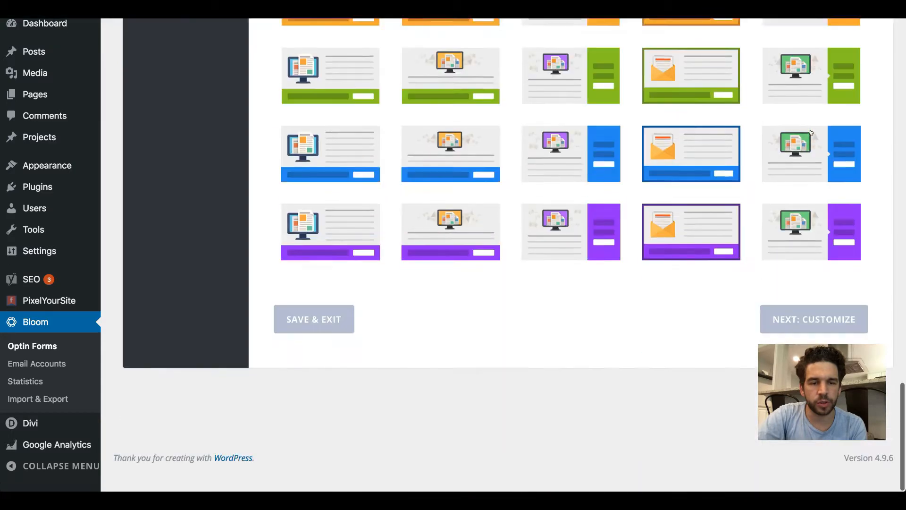
{"action": "left_click", "coordinate": [822, 321]}
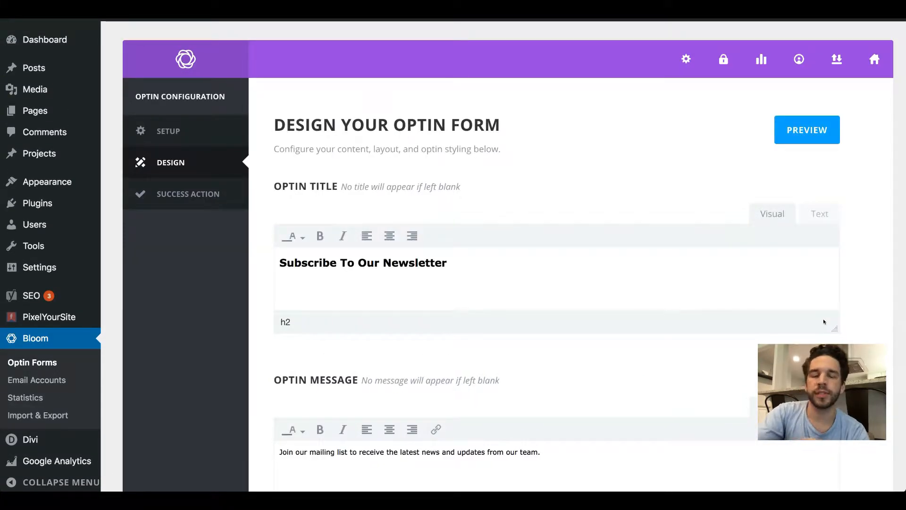
{"action": "left_click", "coordinate": [792, 133]}
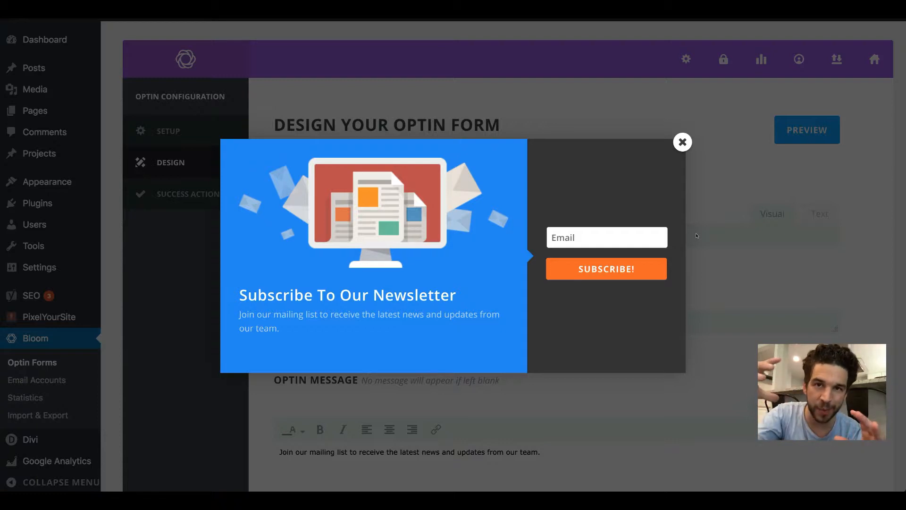
{"action": "left_click", "coordinate": [682, 140]}
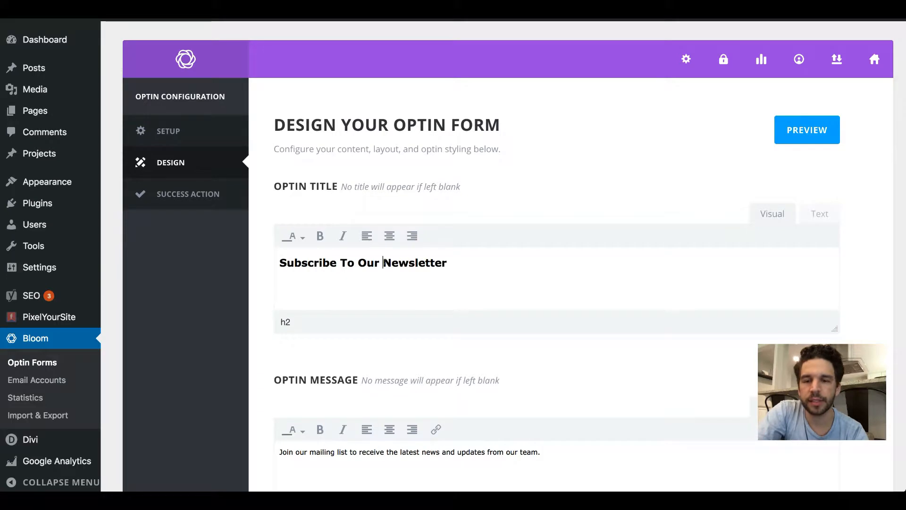
Step: Replace the optin title with "Want Our Guide to LinkedIn?"
{"action": "triple_click", "coordinate": [386, 261]}
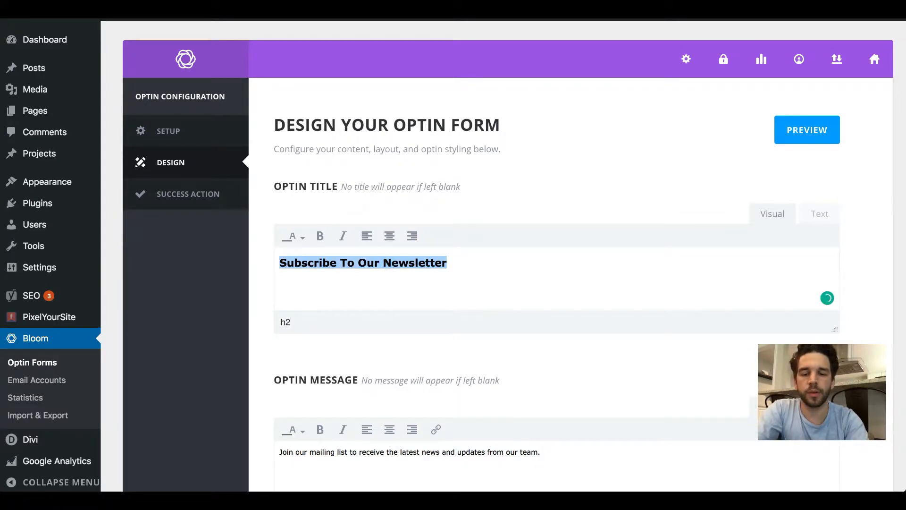
{"action": "type", "text": "E"}
{"action": "key", "text": "BackSpace"}
{"action": "type", "text": "Want Our Link"}
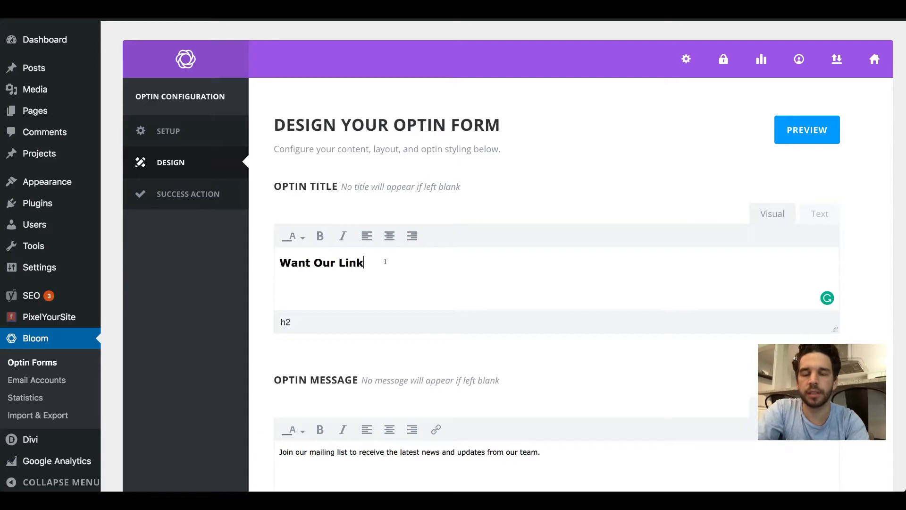
{"action": "key", "text": "alt+shift+Left"}
{"action": "type", "text": "GUide to"}
{"action": "key", "text": "alt+shift+Left"}
{"action": "key", "text": "BackSpace"}
{"action": "key", "text": "BackSpace"}
{"action": "key", "text": "BackSpace"}
{"action": "key", "text": "BackSpace"}
{"action": "key", "text": "BackSpace"}
{"action": "key", "text": "BackSpace"}
{"action": "type", "text": "uide to LInked"}
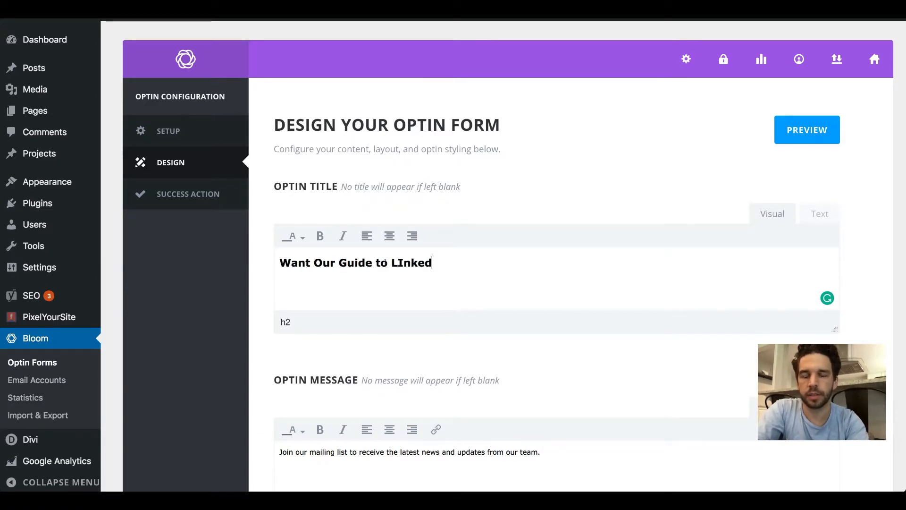
{"action": "key", "text": "alt+shift+Left"}
{"action": "type", "text": "LinkedIn?"}
Step: Replace the optin message with "Enter your name and email and get instant access to the guide." and preview the optin
{"action": "scroll", "coordinate": [386, 262], "scroll_direction": "down", "scroll_amount": 1}
{"action": "scroll", "coordinate": [386, 263], "scroll_direction": "down", "scroll_amount": 1}
{"action": "triple_click", "coordinate": [374, 340]}
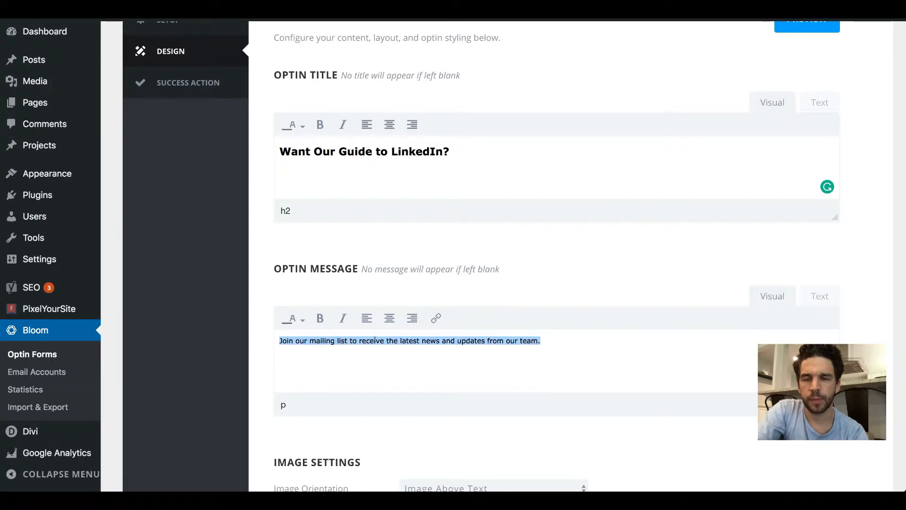
{"action": "type", "text": "E"}
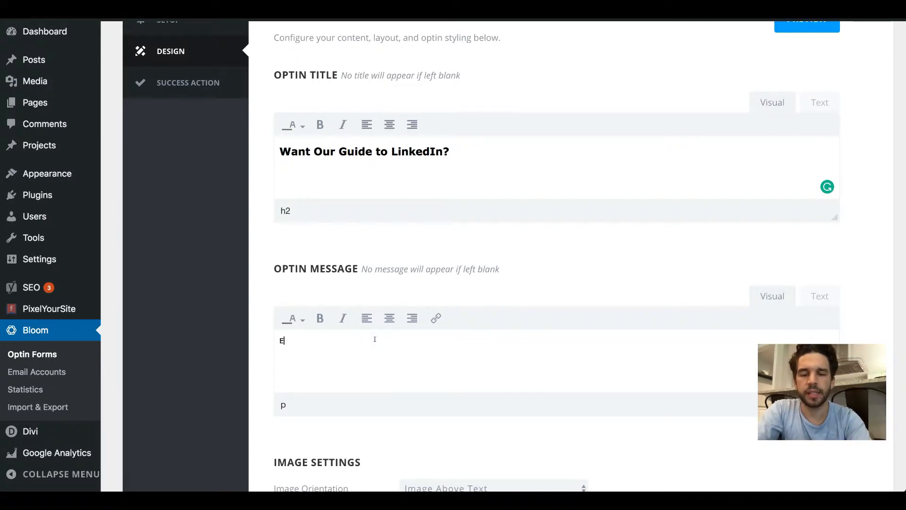
{"action": "type", "text": "nter your name and "}
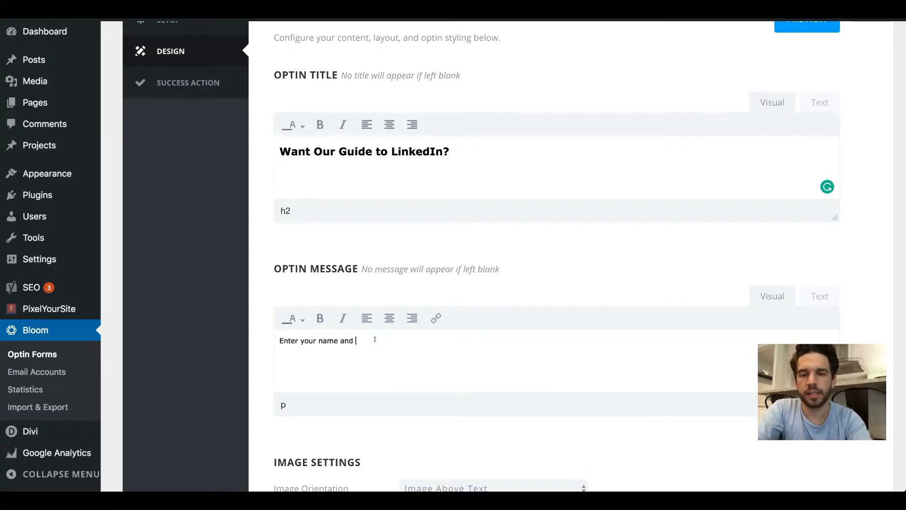
{"action": "type", "text": "email and get in"}
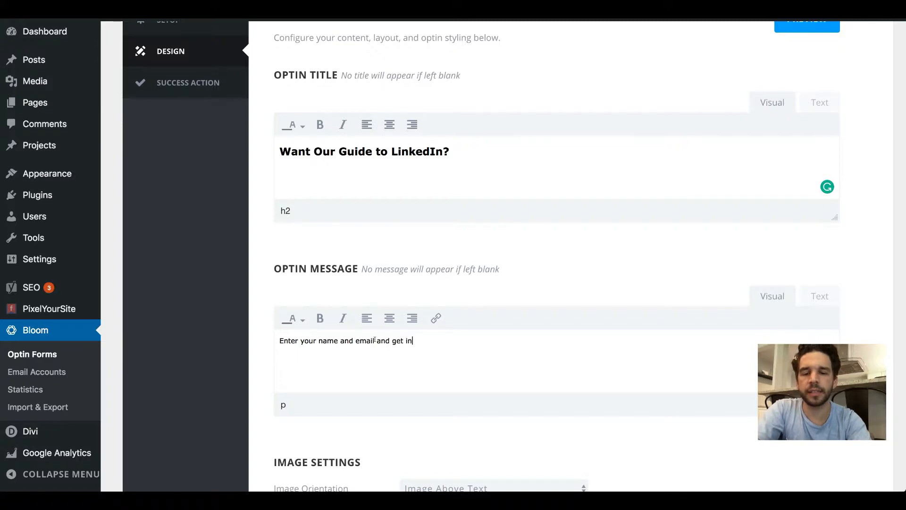
{"action": "type", "text": "stant ace"}
{"action": "type", "text": "ess to the guide."}
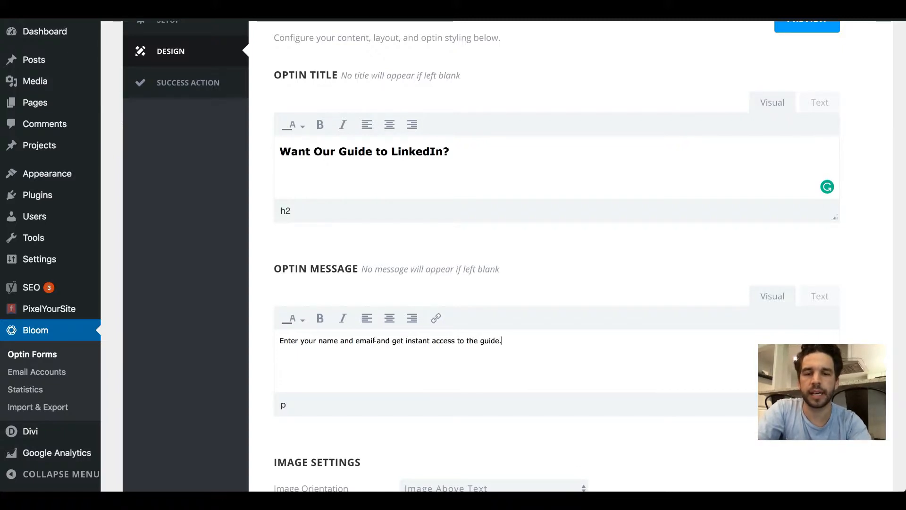
{"action": "scroll", "coordinate": [375, 339], "scroll_direction": "down", "scroll_amount": 5}
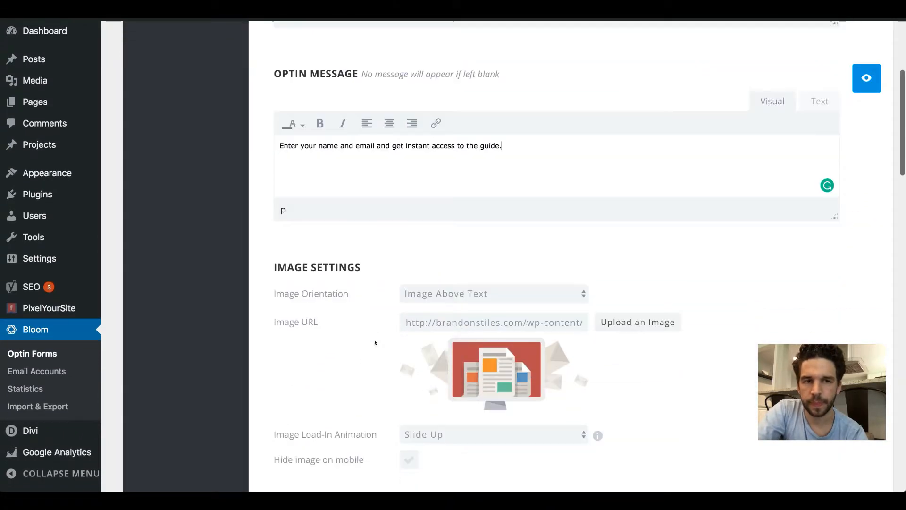
{"action": "scroll", "coordinate": [378, 340], "scroll_direction": "down", "scroll_amount": 2}
{"action": "left_click", "coordinate": [859, 81]}
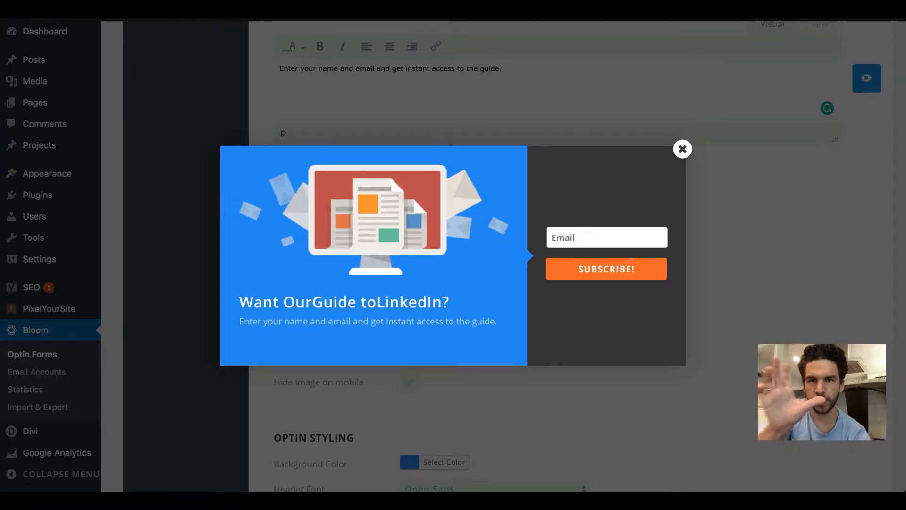
{"action": "left_click", "coordinate": [682, 149]}
Step: Replace the non-breaking space code before "LinkedIn" in the optin title's source with a normal space, and return to the visual editor
{"action": "scroll", "coordinate": [684, 149], "scroll_direction": "up", "scroll_amount": 8}
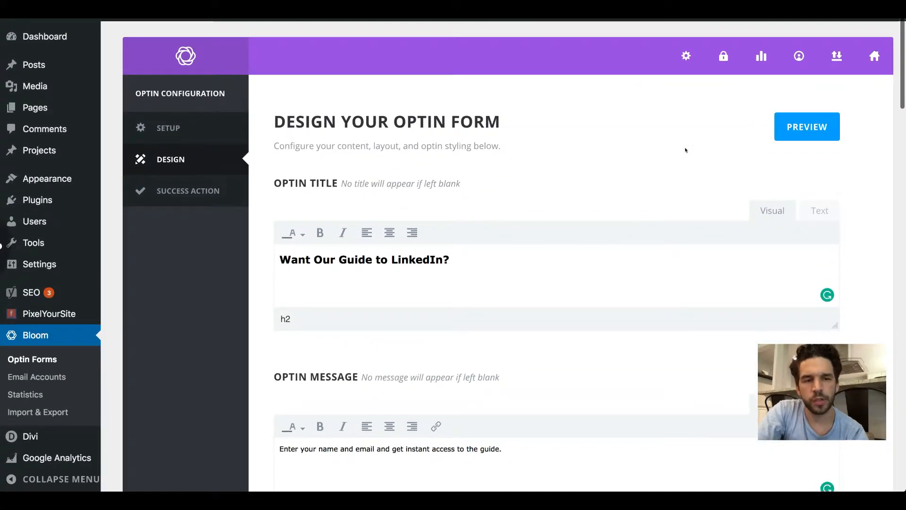
{"action": "left_click", "coordinate": [817, 210]}
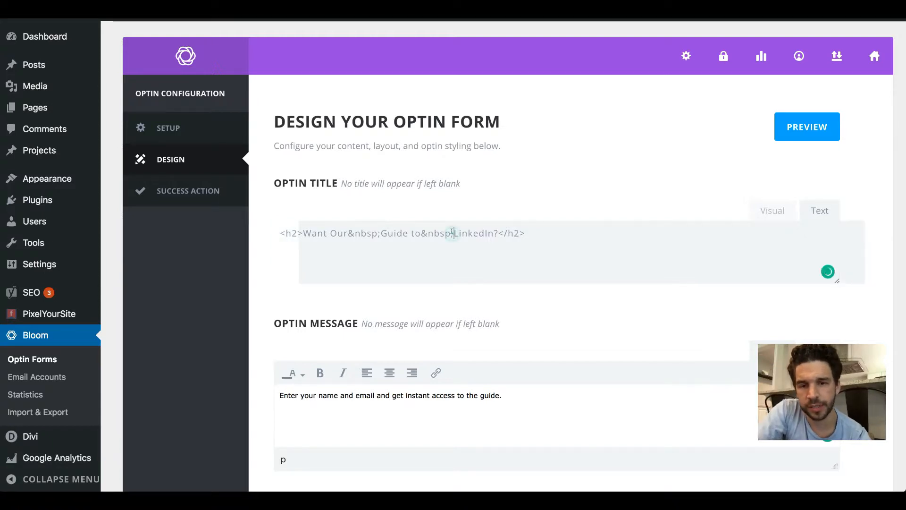
{"action": "key", "text": "BackSpace"}
{"action": "key", "text": "BackSpace"}
{"action": "key", "text": "BackSpace"}
{"action": "key", "text": "BackSpace"}
{"action": "key", "text": "BackSpace"}
{"action": "key", "text": "BackSpace"}
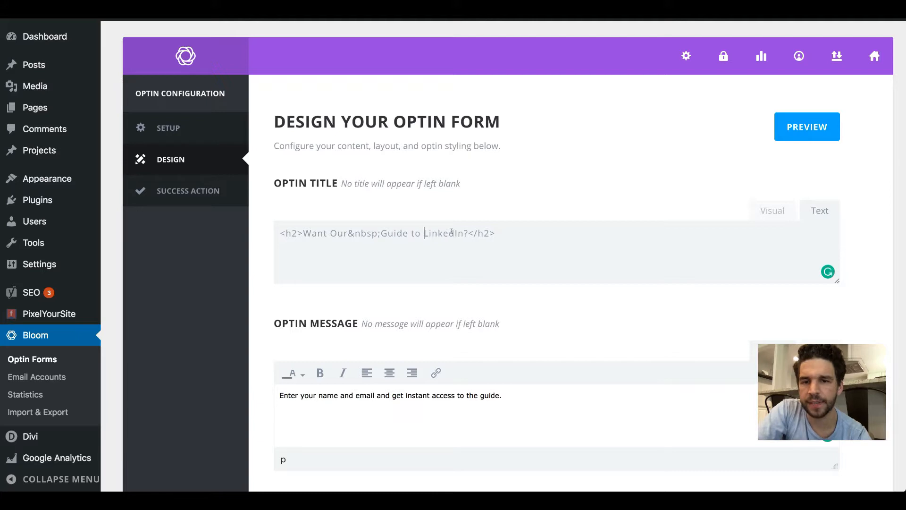
{"action": "left_click", "coordinate": [772, 210]}
Step: Keep the image above the text, set coding-isometric-09.png from the media library as the optin image, and preview the design
{"action": "scroll", "coordinate": [586, 220], "scroll_direction": "down", "scroll_amount": 5}
{"action": "scroll", "coordinate": [587, 220], "scroll_direction": "down", "scroll_amount": 4}
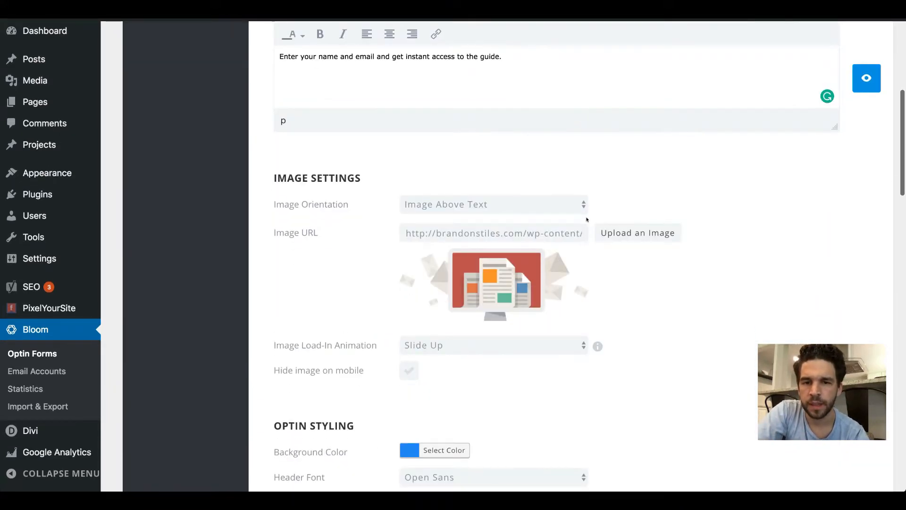
{"action": "left_click", "coordinate": [553, 211]}
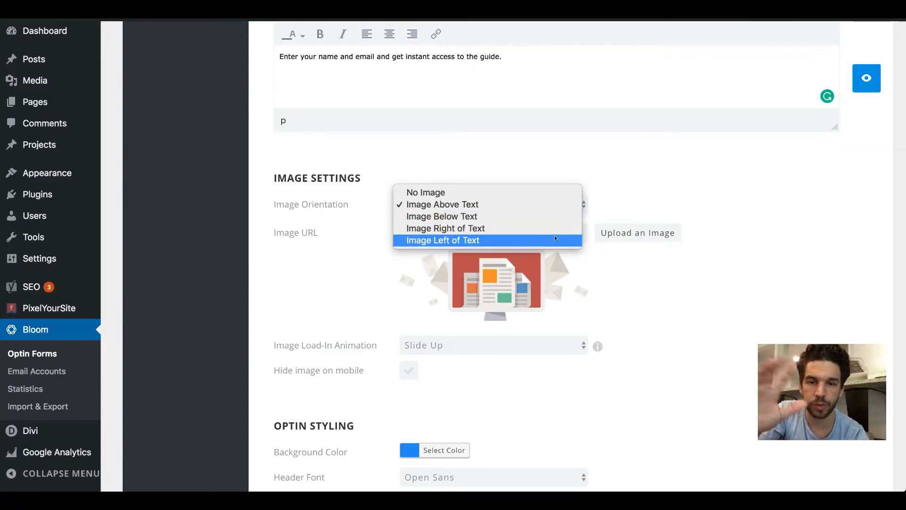
{"action": "left_click", "coordinate": [755, 260]}
{"action": "left_click", "coordinate": [655, 233]}
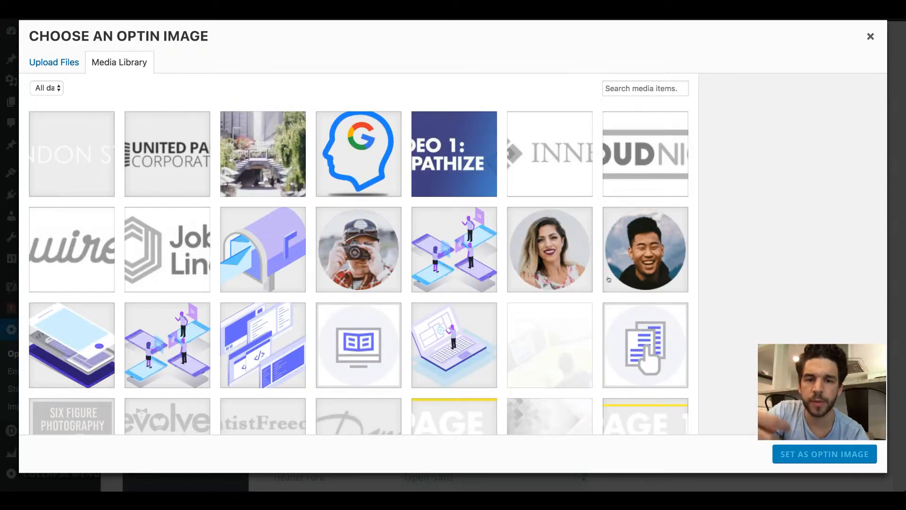
{"action": "left_click", "coordinate": [82, 344]}
{"action": "scroll", "coordinate": [654, 415], "scroll_direction": "down", "scroll_amount": 3}
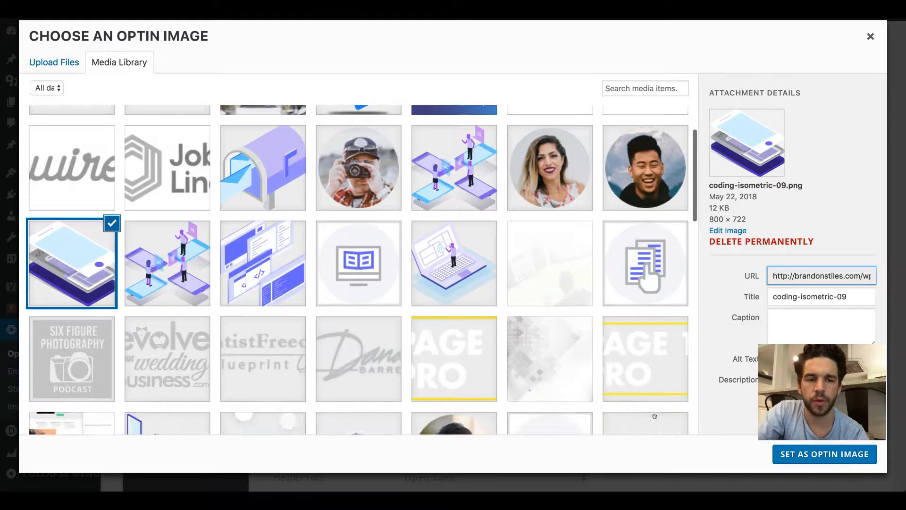
{"action": "scroll", "coordinate": [654, 415], "scroll_direction": "down", "scroll_amount": 3}
{"action": "left_click", "coordinate": [797, 453]}
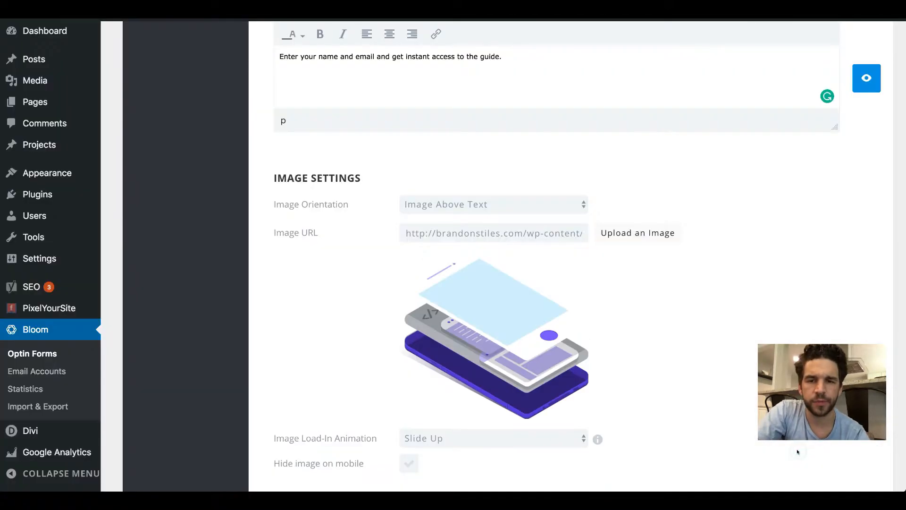
{"action": "left_click", "coordinate": [867, 79]}
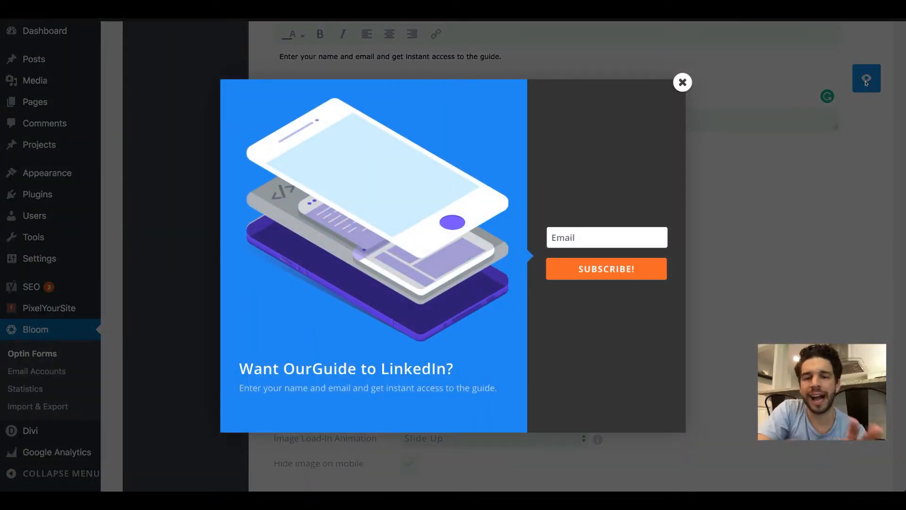
{"action": "left_click", "coordinate": [683, 83]}
Step: Set the image load-in animation to Tada! and preview it in the optin
{"action": "scroll", "coordinate": [635, 227], "scroll_direction": "down", "scroll_amount": 4}
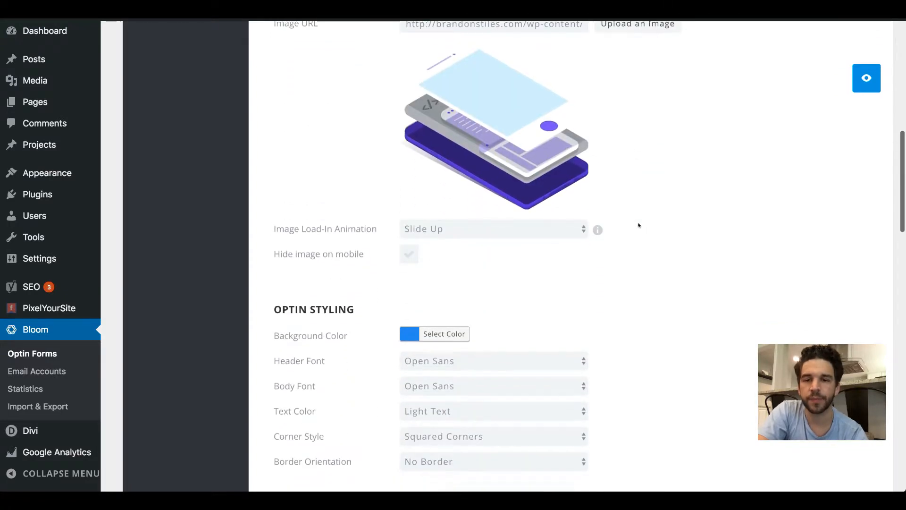
{"action": "left_click", "coordinate": [560, 231]}
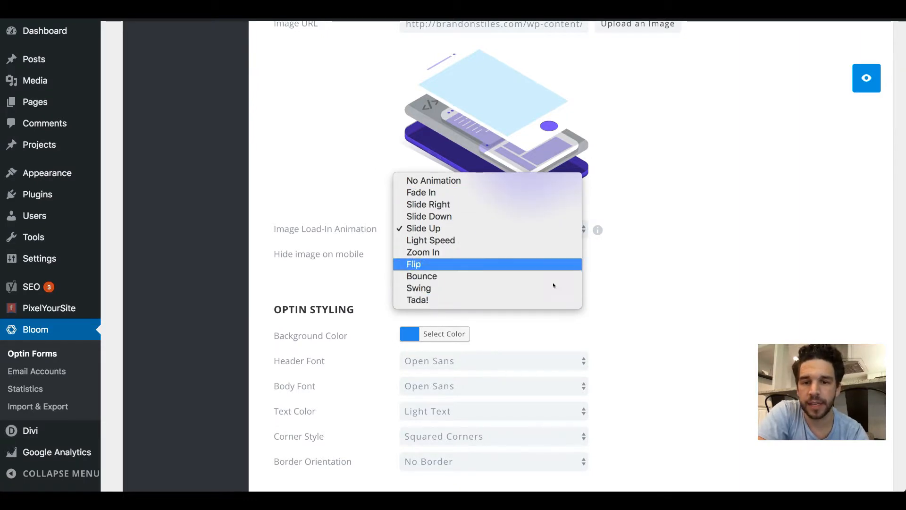
{"action": "left_click", "coordinate": [556, 301]}
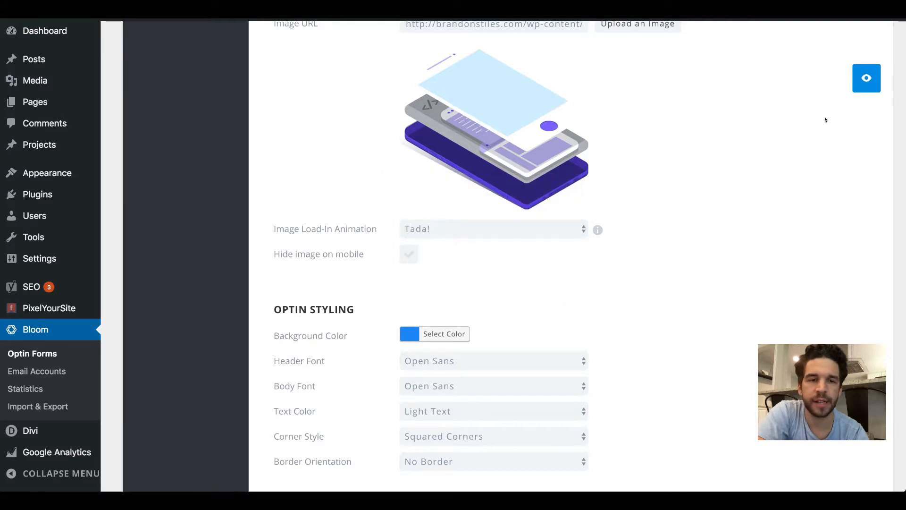
{"action": "left_click", "coordinate": [868, 77]}
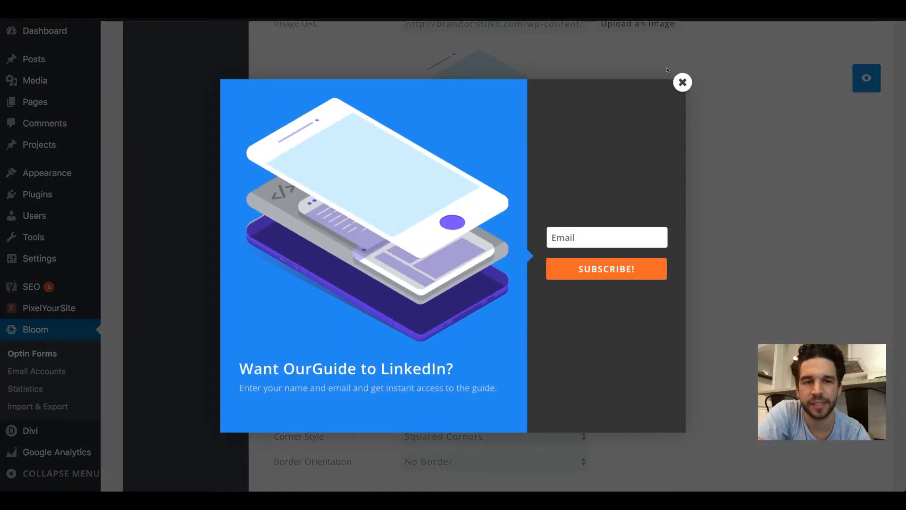
{"action": "left_click", "coordinate": [678, 81]}
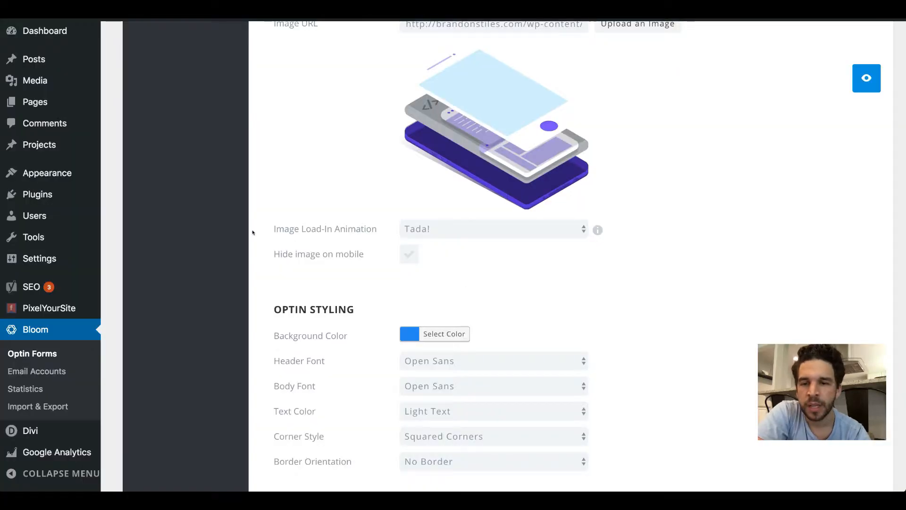
{"action": "left_click", "coordinate": [407, 254]}
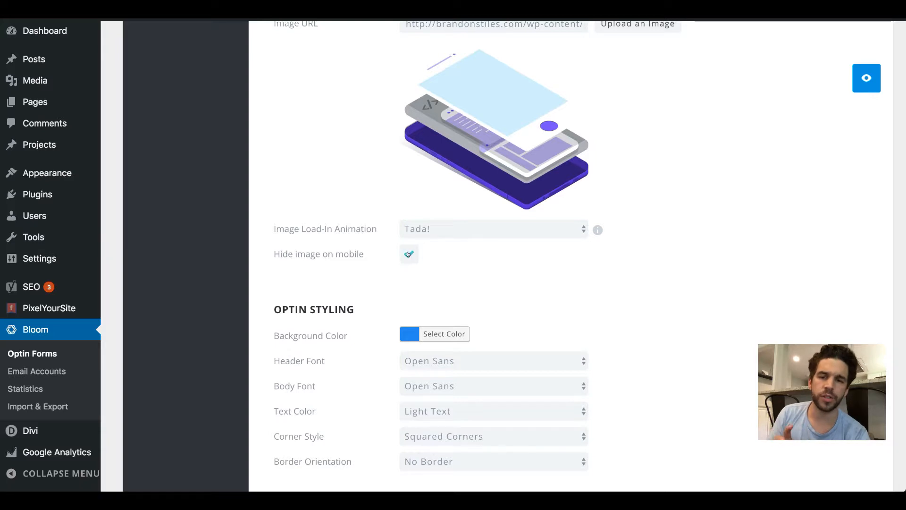
{"action": "left_click", "coordinate": [436, 230]}
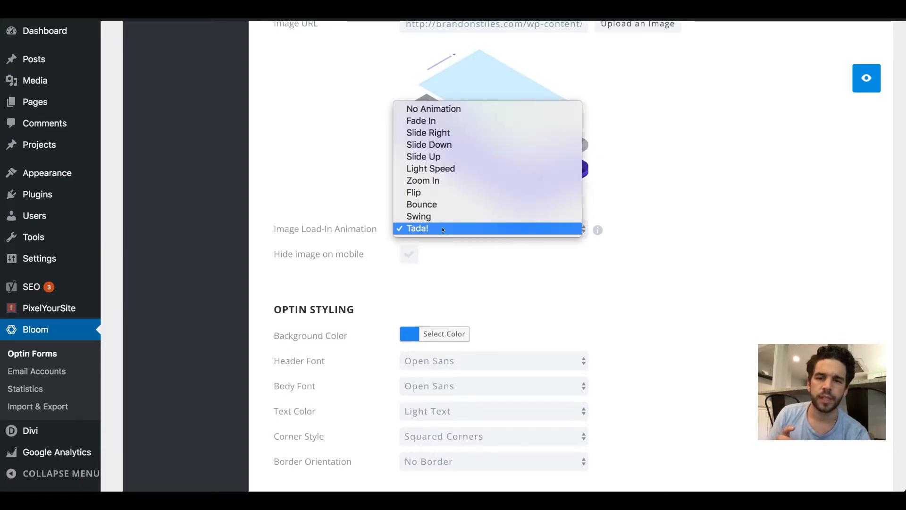
{"action": "left_click", "coordinate": [442, 229]}
Step: Preview the current optin, and change its background color to the purple preset swatch
{"action": "scroll", "coordinate": [461, 284], "scroll_direction": "down", "scroll_amount": 5}
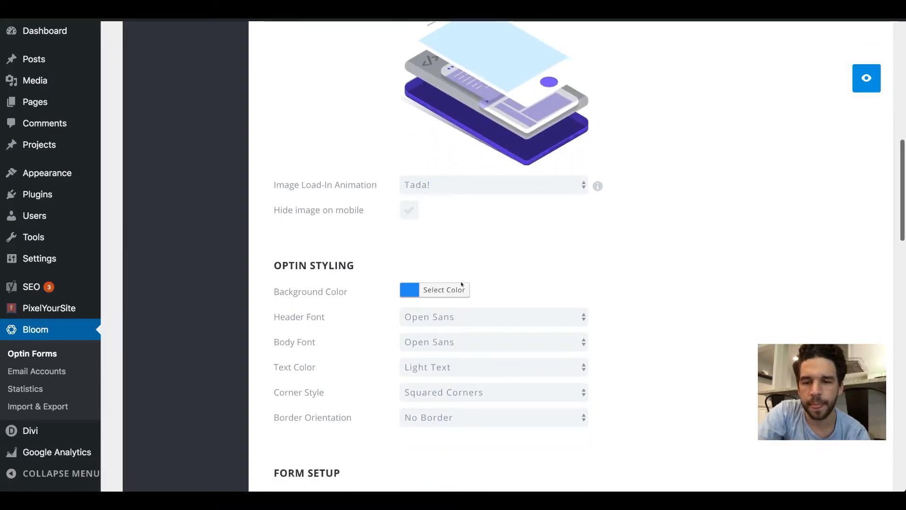
{"action": "left_click", "coordinate": [868, 78]}
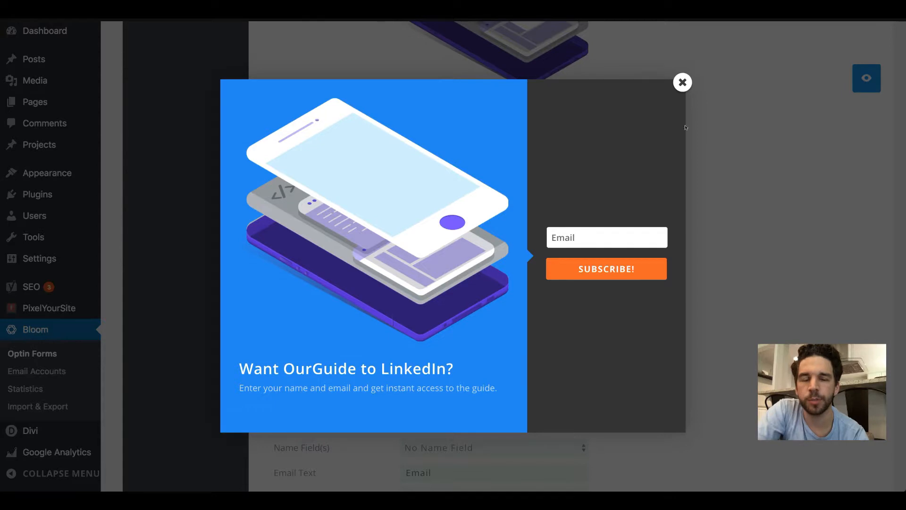
{"action": "left_click", "coordinate": [678, 88]}
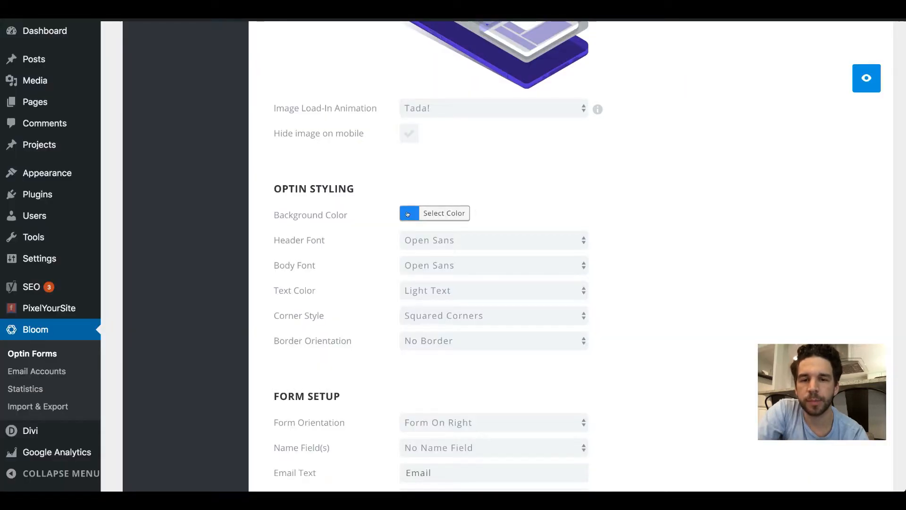
{"action": "left_click", "coordinate": [434, 212]}
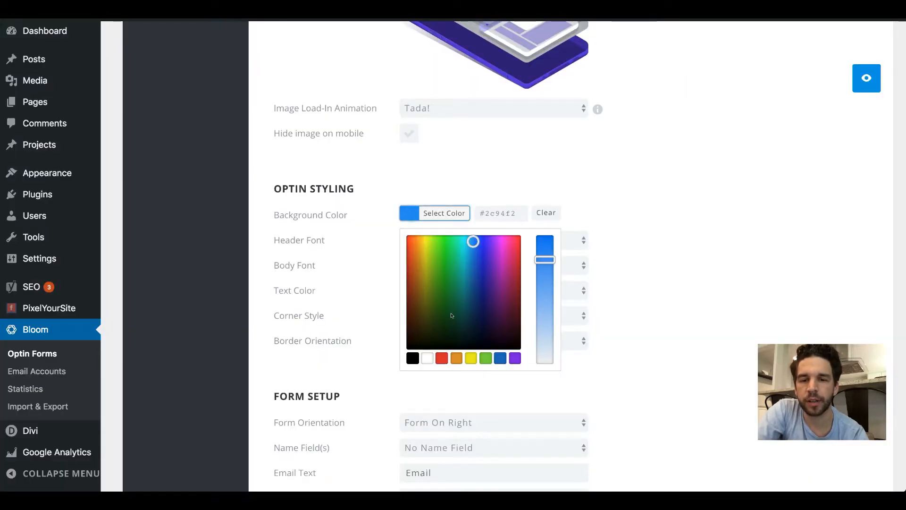
{"action": "left_click", "coordinate": [512, 358]}
{"action": "left_click", "coordinate": [635, 267]}
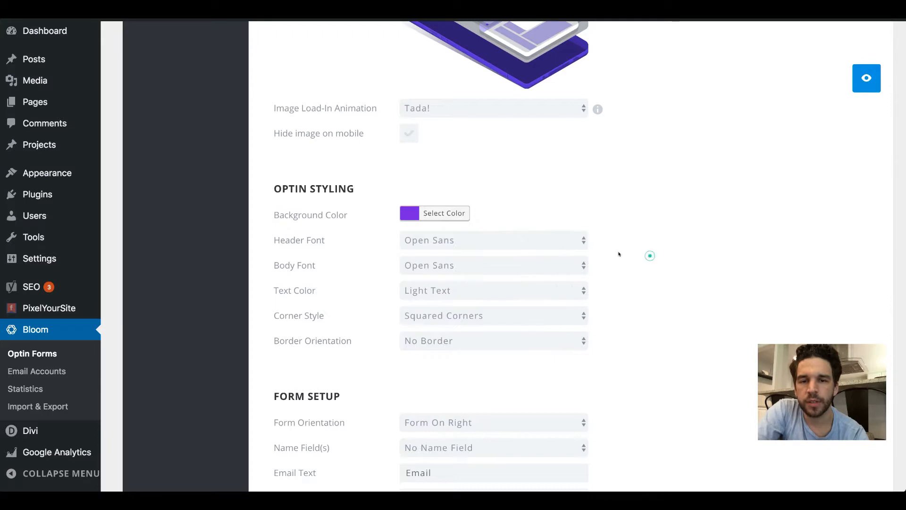
Step: Set the optin's corner style to Rounded Corners, keeping the Open Sans header font and Light Text, and preview the styling
{"action": "left_click", "coordinate": [488, 241]}
{"action": "left_click", "coordinate": [623, 257]}
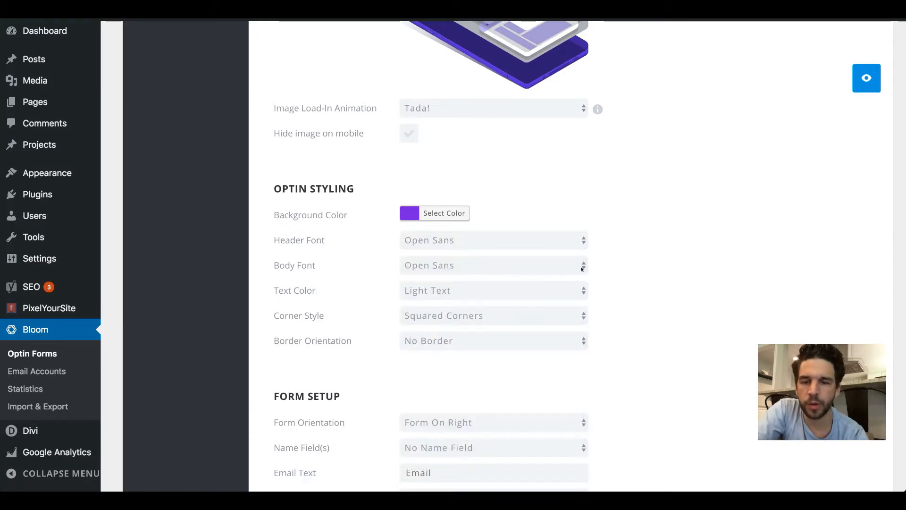
{"action": "left_click", "coordinate": [508, 320]}
{"action": "left_click", "coordinate": [504, 326]}
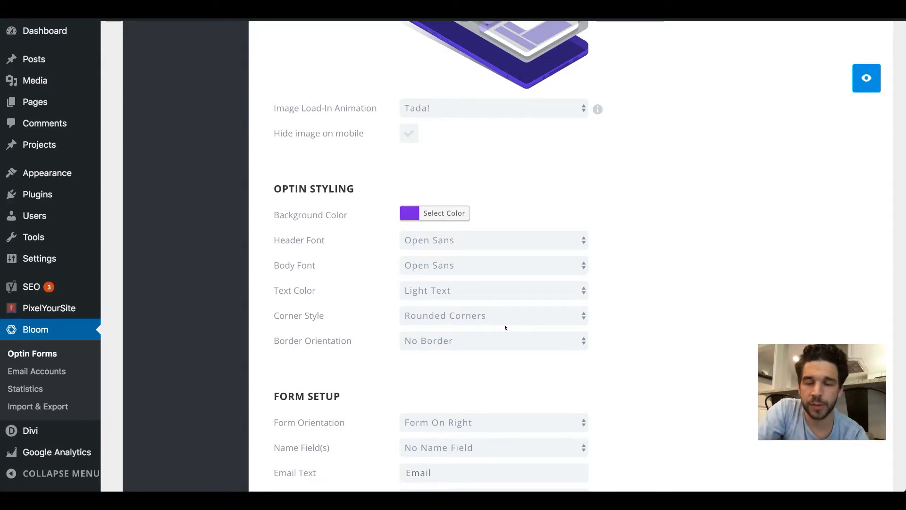
{"action": "left_click", "coordinate": [451, 292]}
{"action": "left_click", "coordinate": [455, 289]}
{"action": "scroll", "coordinate": [456, 288], "scroll_direction": "down", "scroll_amount": 2}
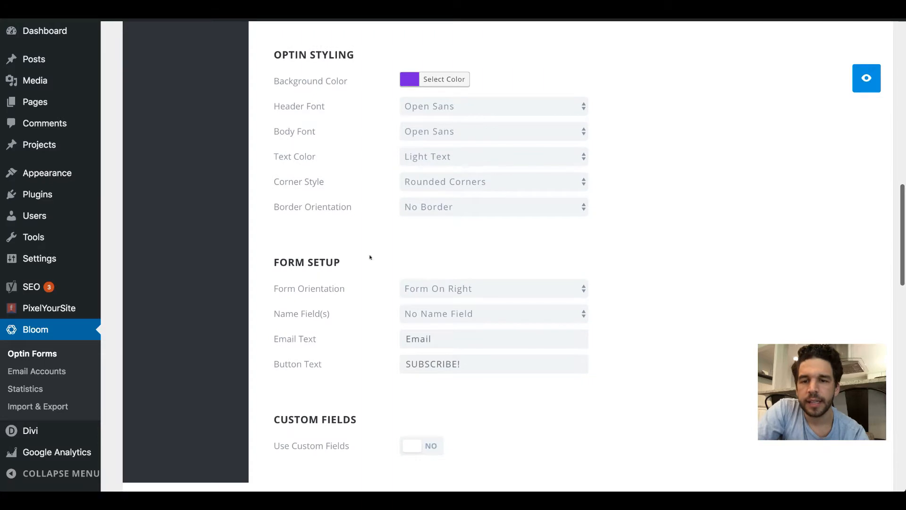
{"action": "left_click", "coordinate": [866, 78]}
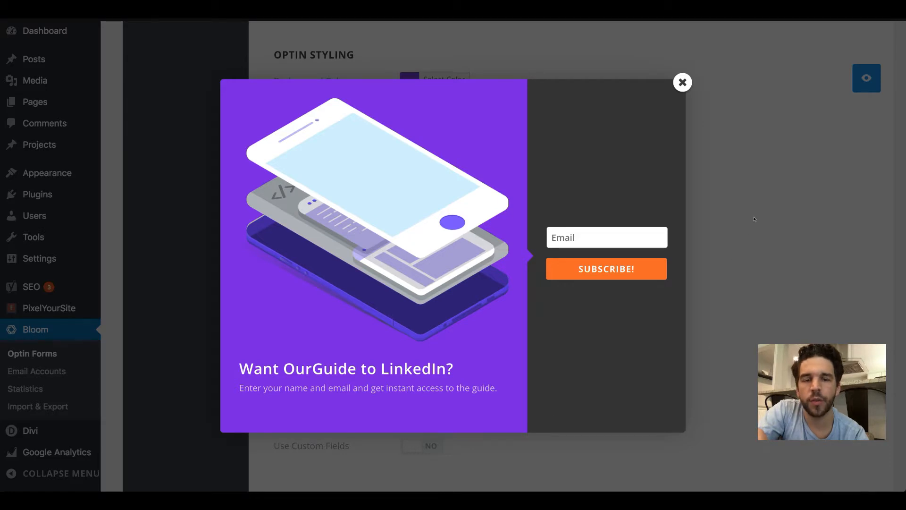
{"action": "left_click", "coordinate": [681, 83]}
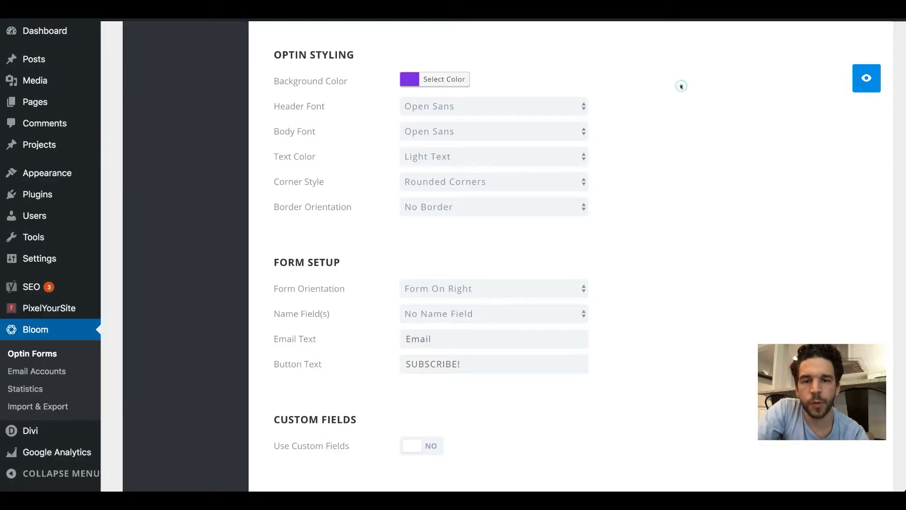
Step: Set the form orientation to Form On Bottom
{"action": "left_click", "coordinate": [478, 292]}
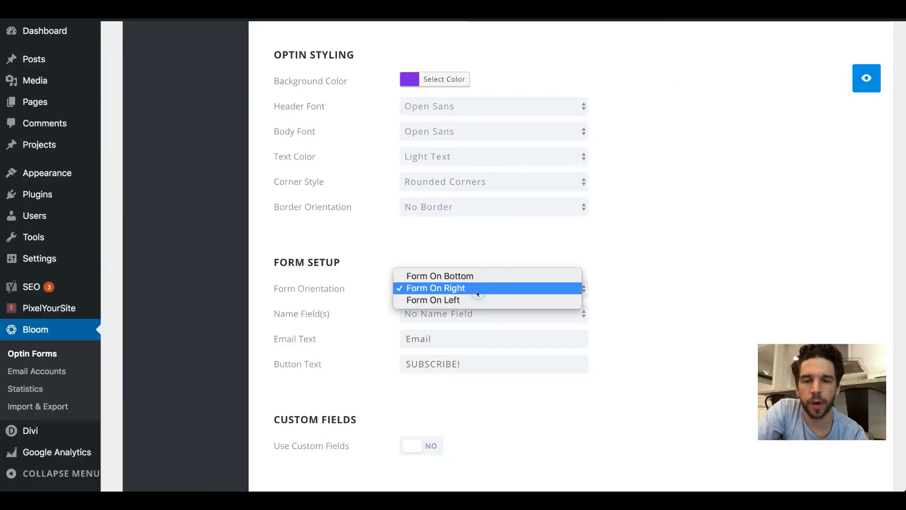
{"action": "left_click", "coordinate": [486, 276]}
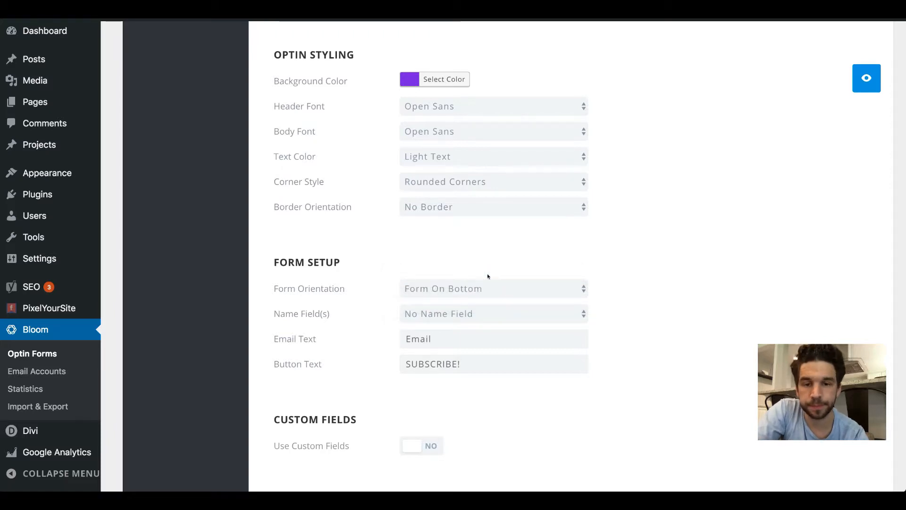
Step: Preview the optin with the form at the bottom, and change the form orientation to Form On Right
{"action": "left_click", "coordinate": [873, 81]}
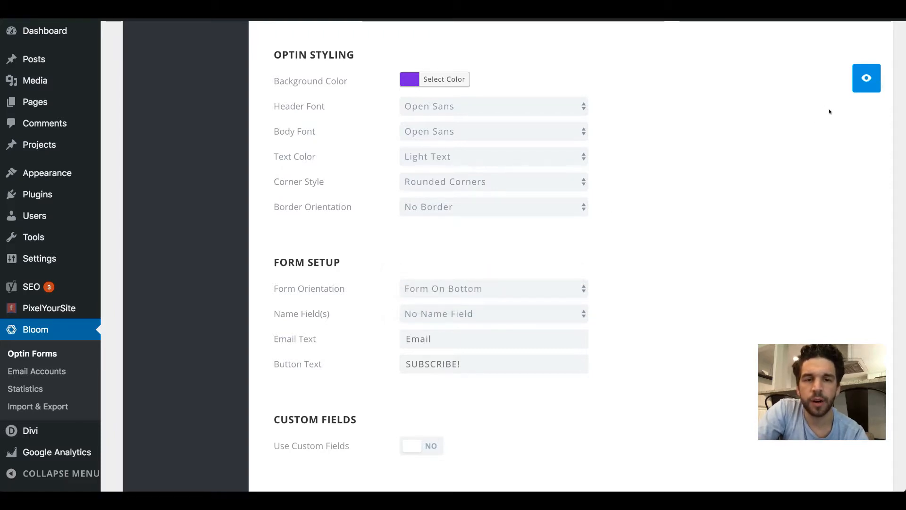
{"action": "scroll", "coordinate": [483, 268], "scroll_direction": "down", "scroll_amount": 3}
{"action": "scroll", "coordinate": [519, 189], "scroll_direction": "up", "scroll_amount": 3}
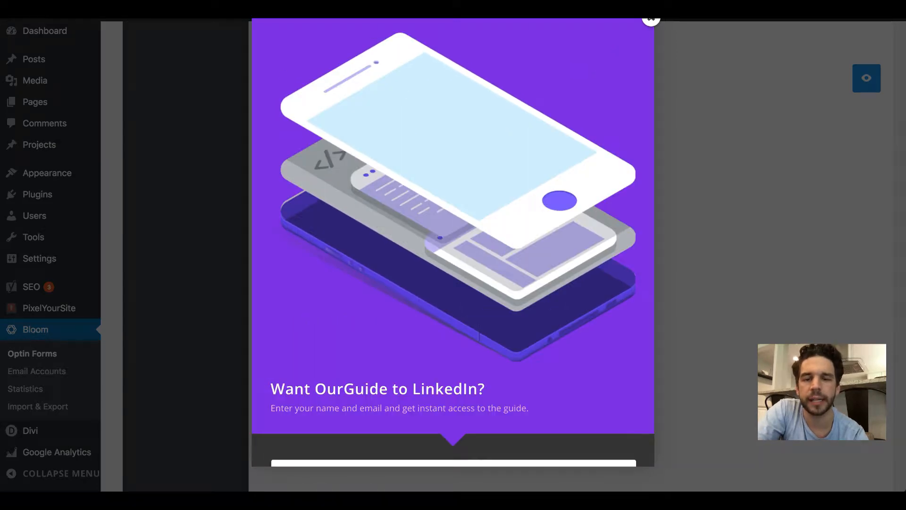
{"action": "left_click", "coordinate": [651, 20]}
{"action": "left_click", "coordinate": [475, 289]}
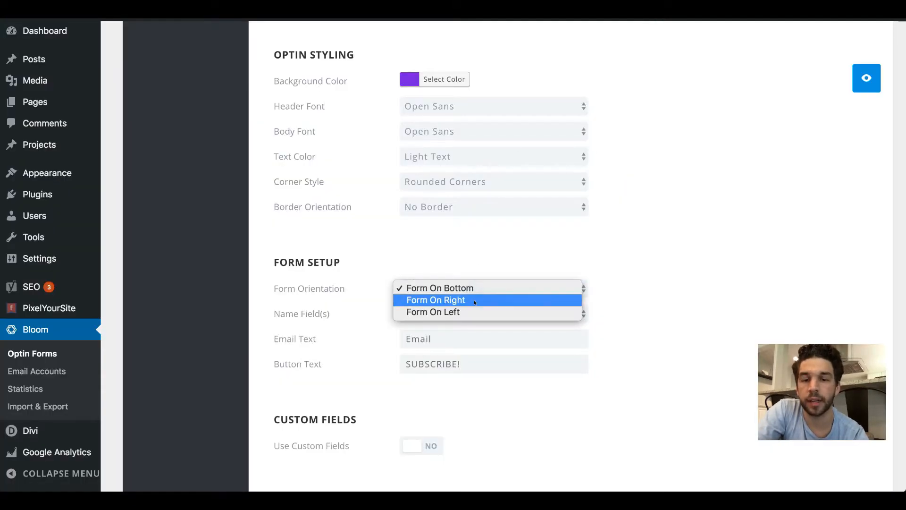
{"action": "left_click", "coordinate": [474, 299]}
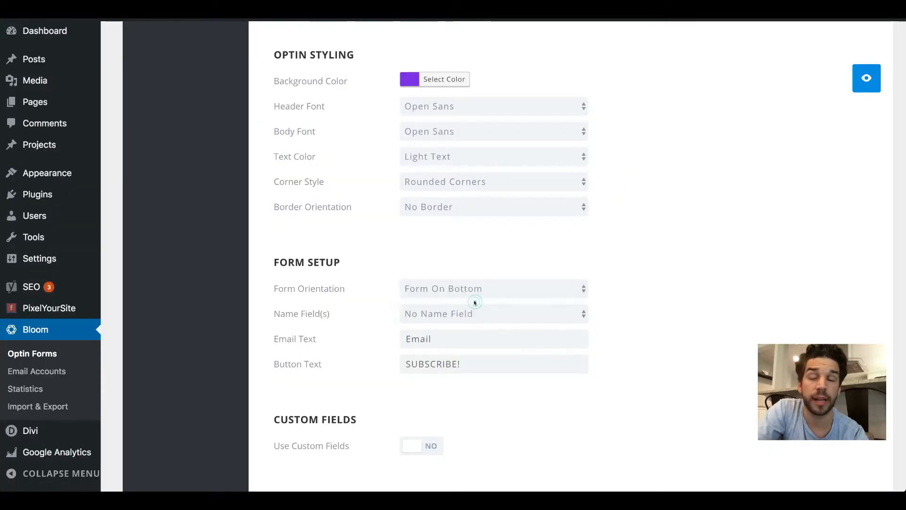
Step: Add a Single Name Field labelled "First Name" and set the email text to "Enter Your Email"
{"action": "left_click", "coordinate": [504, 315]}
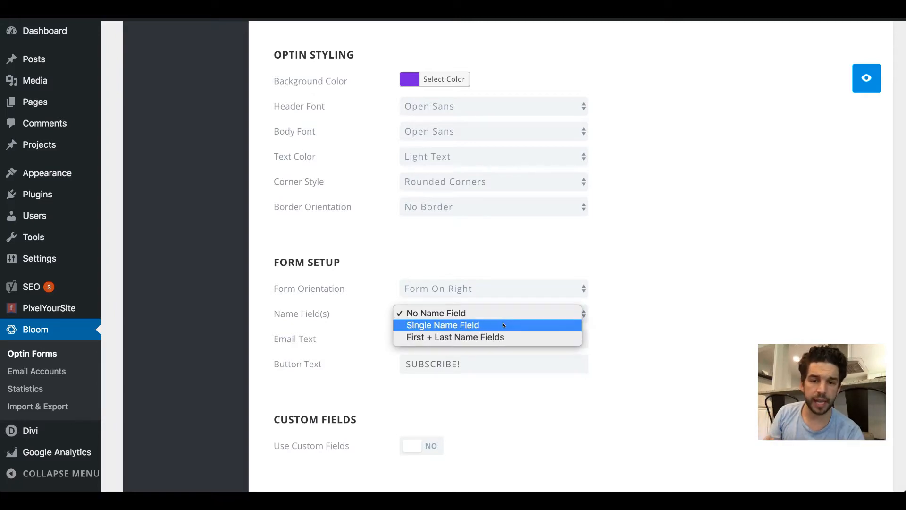
{"action": "left_click", "coordinate": [504, 325]}
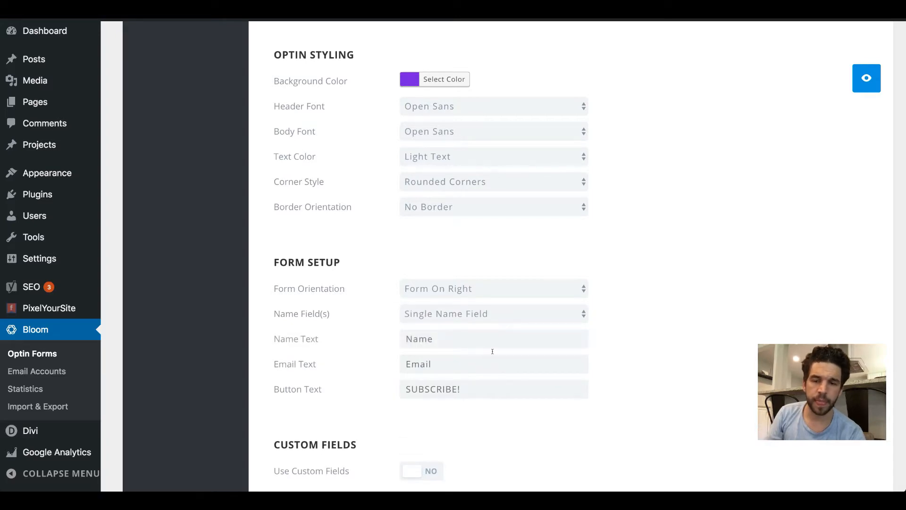
{"action": "left_click", "coordinate": [472, 339]}
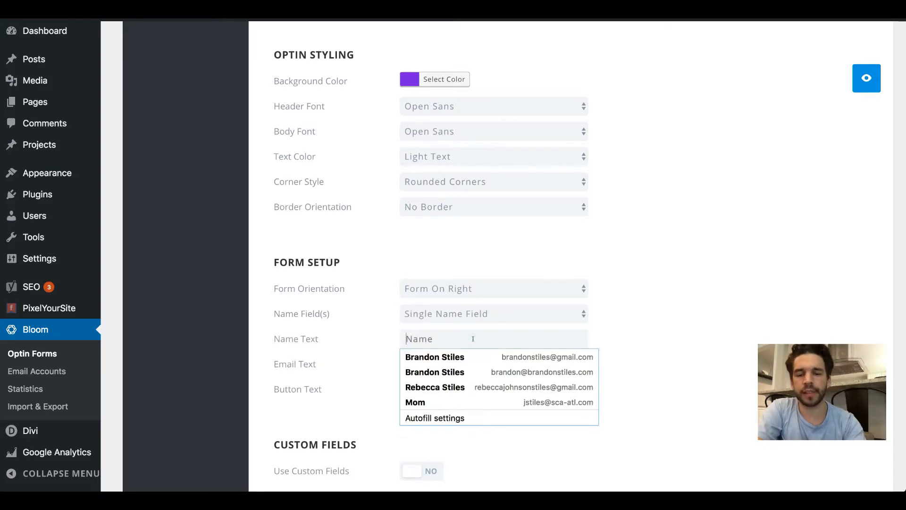
{"action": "type", "text": "First Name"}
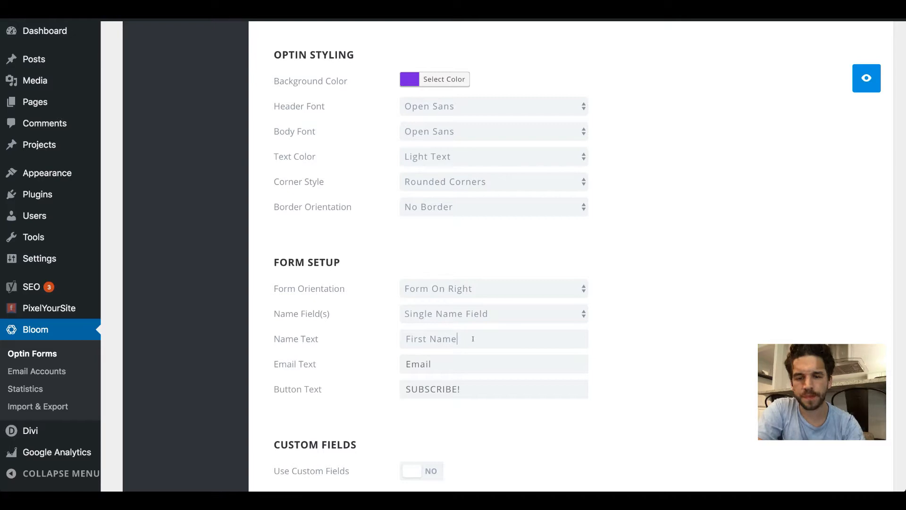
{"action": "left_click", "coordinate": [462, 365]}
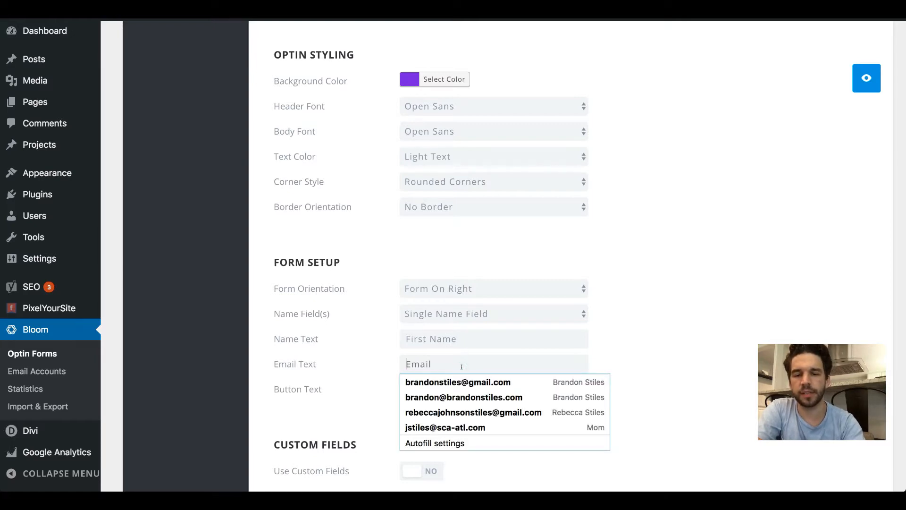
{"action": "type", "text": "Enter Your Email"}
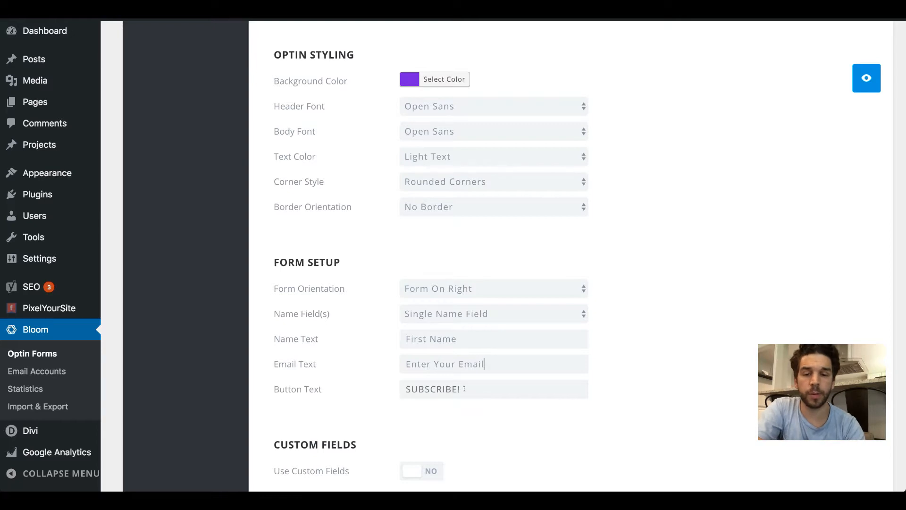
Step: Set the button text to "I Want the Guide!" and preview the optin
{"action": "left_click", "coordinate": [464, 389]}
{"action": "type", "text": "I wa"}
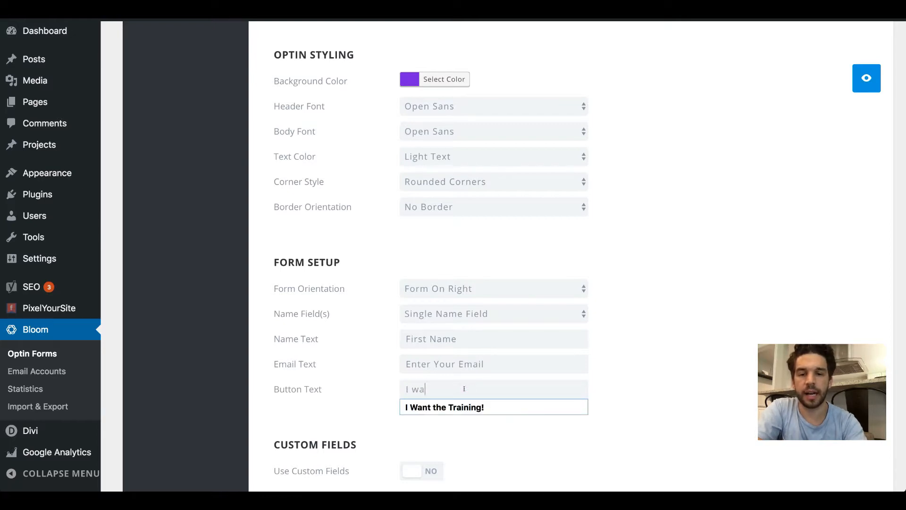
{"action": "type", "text": "nt theal"}
{"action": "key", "text": "ctrl+a"}
{"action": "type", "text": "I Want the "}
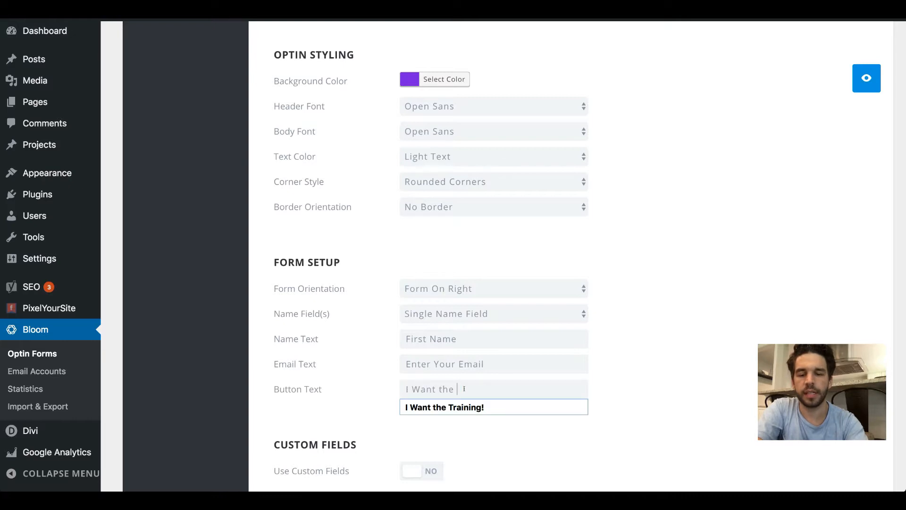
{"action": "type", "text": "Guide!"}
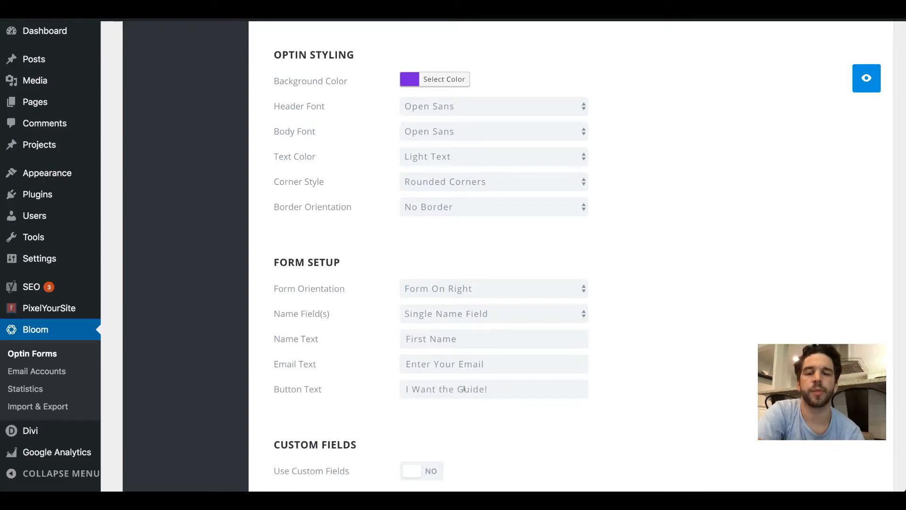
{"action": "left_click", "coordinate": [855, 79]}
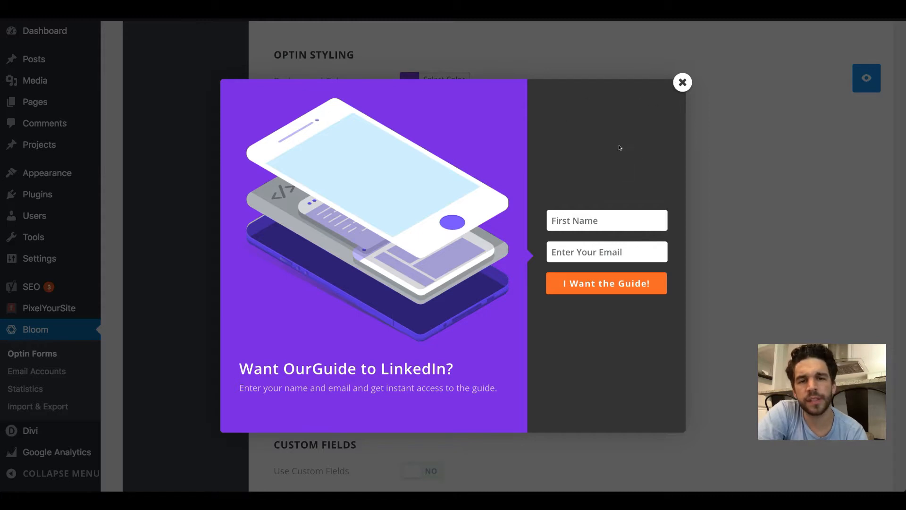
{"action": "left_click", "coordinate": [683, 82]}
Step: Change the form background color to a light gray in the form styling settings
{"action": "scroll", "coordinate": [664, 237], "scroll_direction": "up", "scroll_amount": 1}
{"action": "scroll", "coordinate": [663, 239], "scroll_direction": "down", "scroll_amount": 5}
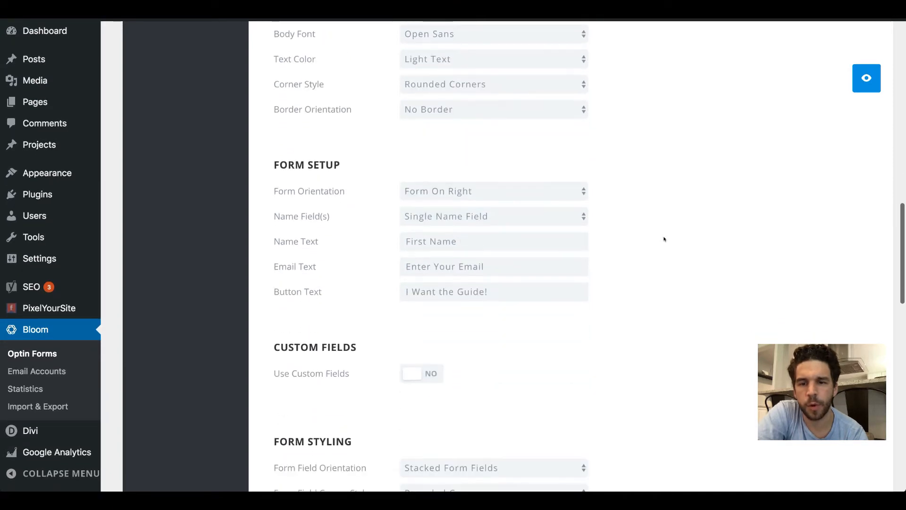
{"action": "scroll", "coordinate": [663, 239], "scroll_direction": "down", "scroll_amount": 1}
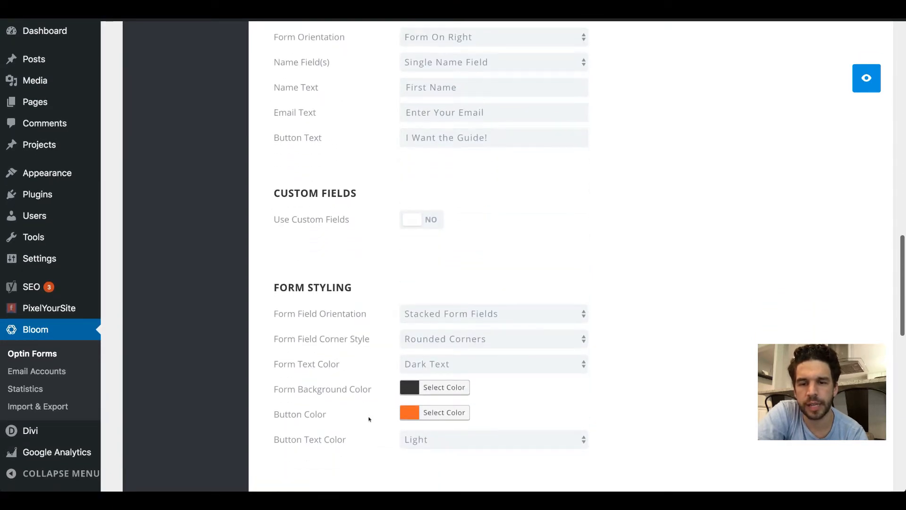
{"action": "left_click", "coordinate": [405, 386]}
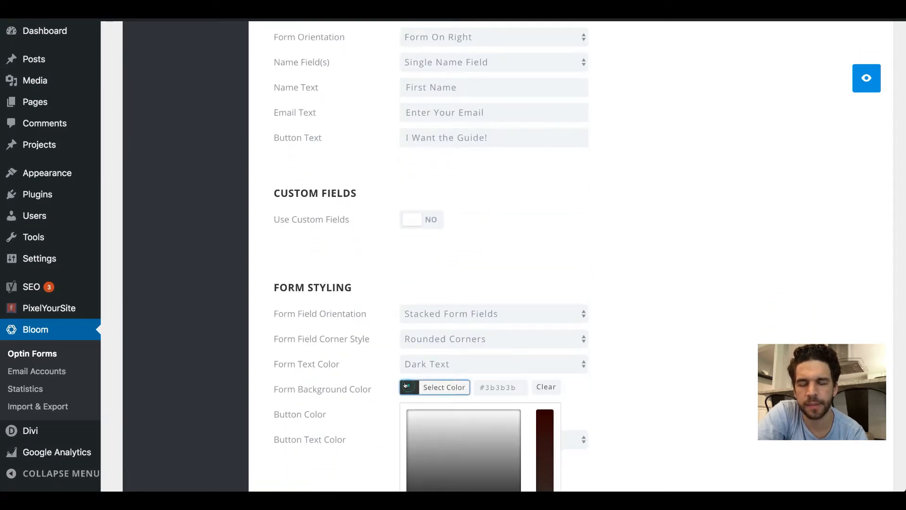
{"action": "left_click", "coordinate": [409, 417]}
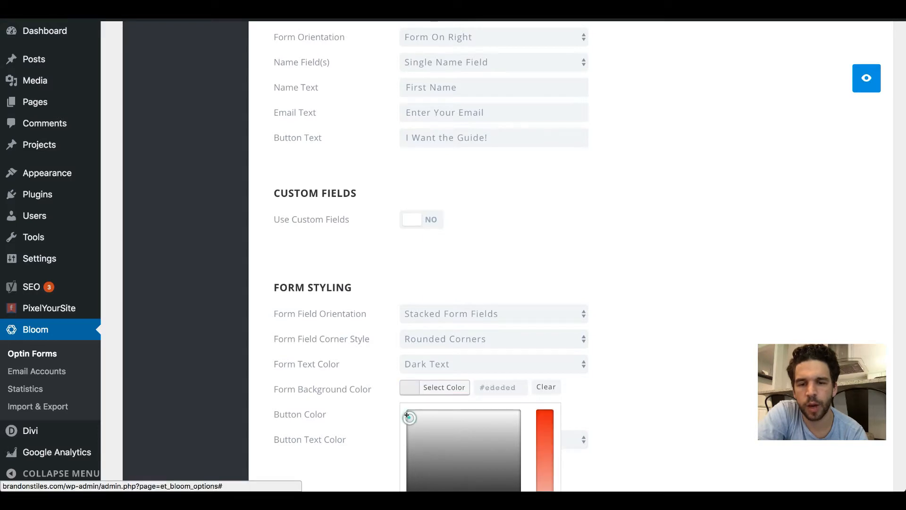
{"action": "left_click", "coordinate": [642, 279]}
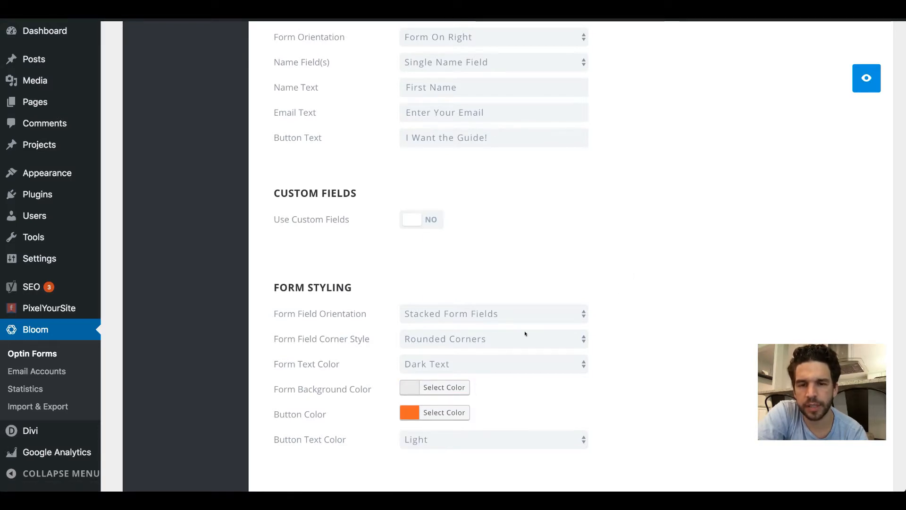
Step: Try Inline Form Fields as the form field orientation, preview the optin, and restore Stacked Form Fields
{"action": "left_click", "coordinate": [525, 317]}
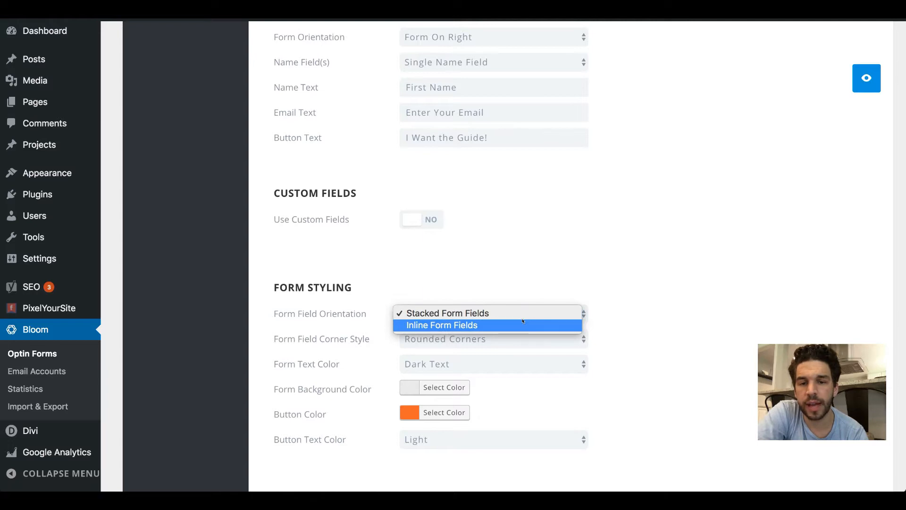
{"action": "left_click", "coordinate": [523, 322]}
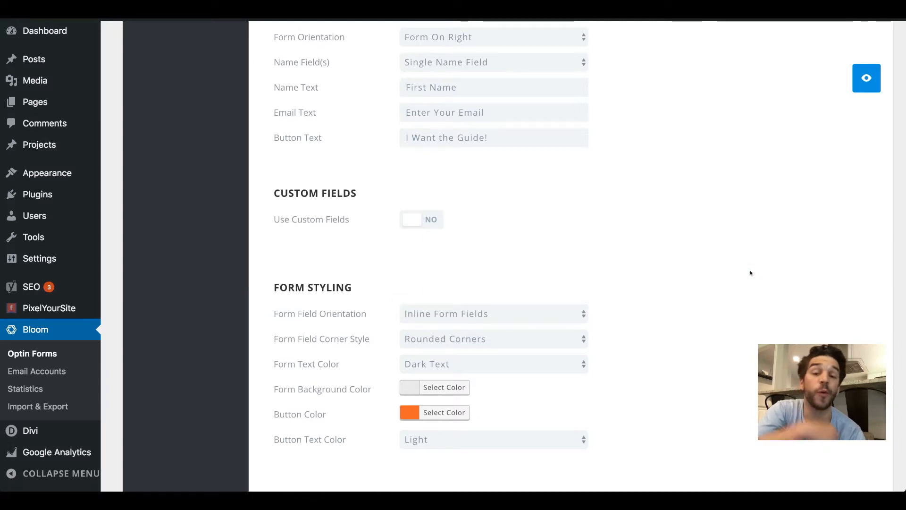
{"action": "left_click", "coordinate": [866, 79]}
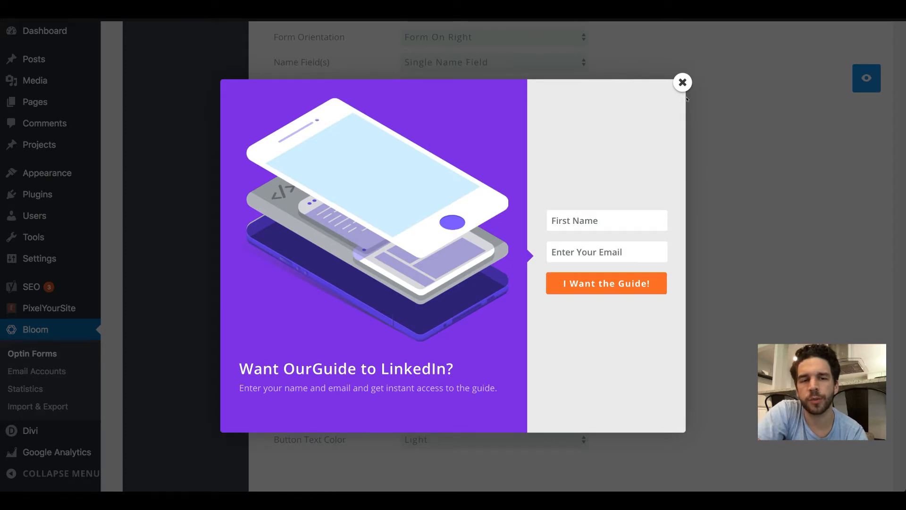
{"action": "left_click", "coordinate": [683, 82]}
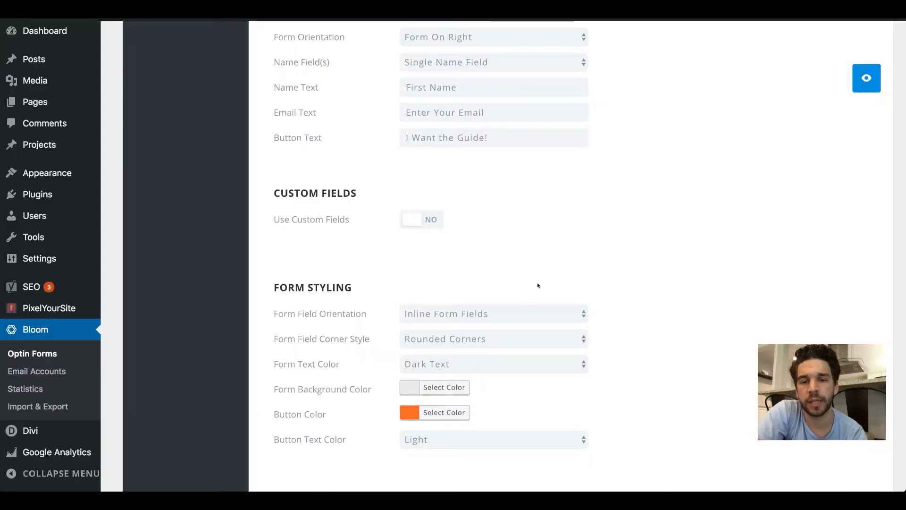
{"action": "left_click", "coordinate": [530, 307]}
{"action": "left_click", "coordinate": [530, 301]}
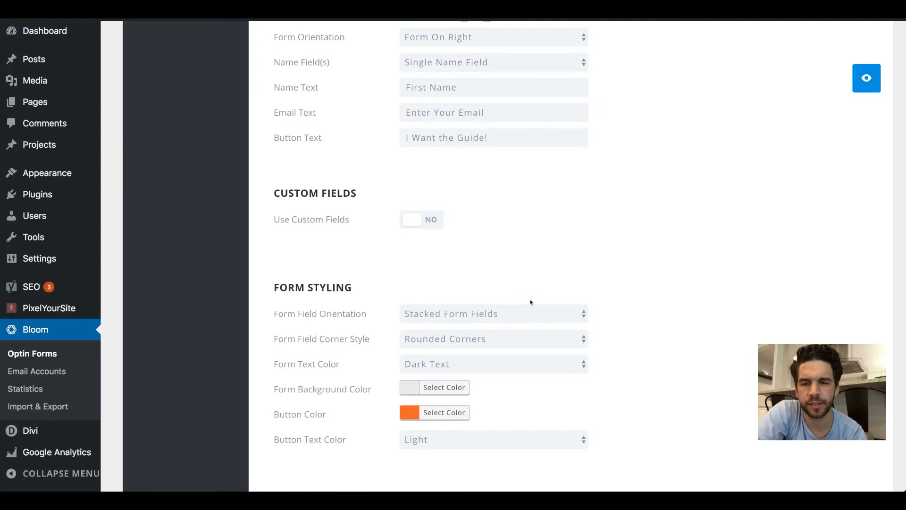
Step: Change the form's button color to a bright green and preview the optin
{"action": "scroll", "coordinate": [530, 302], "scroll_direction": "down", "scroll_amount": 2}
{"action": "scroll", "coordinate": [530, 302], "scroll_direction": "down", "scroll_amount": 2}
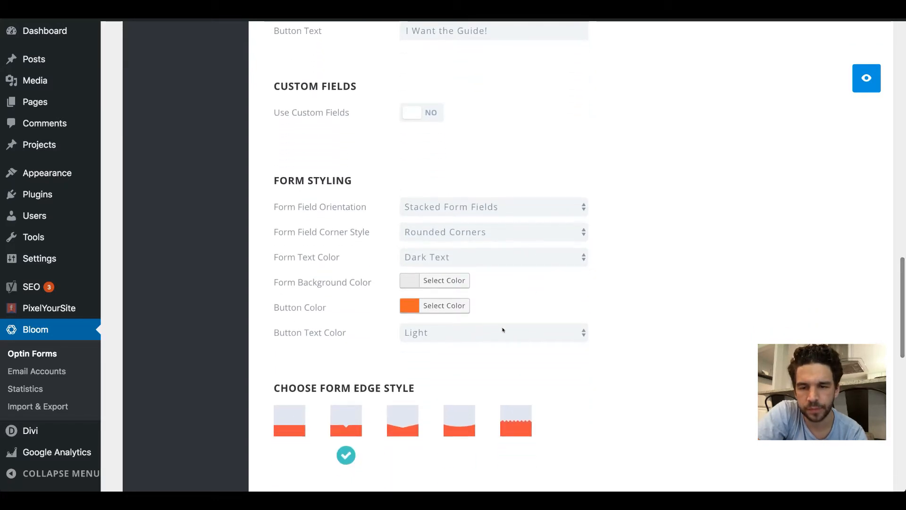
{"action": "left_click", "coordinate": [419, 305]}
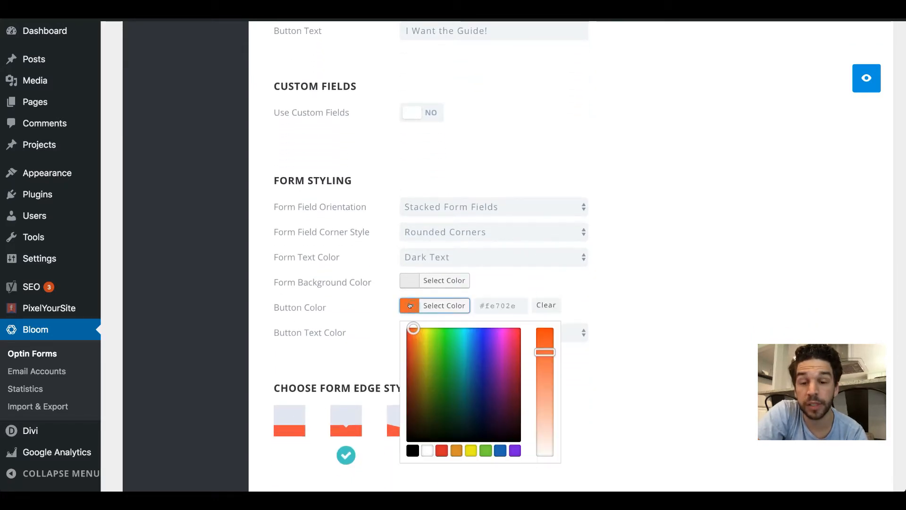
{"action": "left_click", "coordinate": [447, 336]}
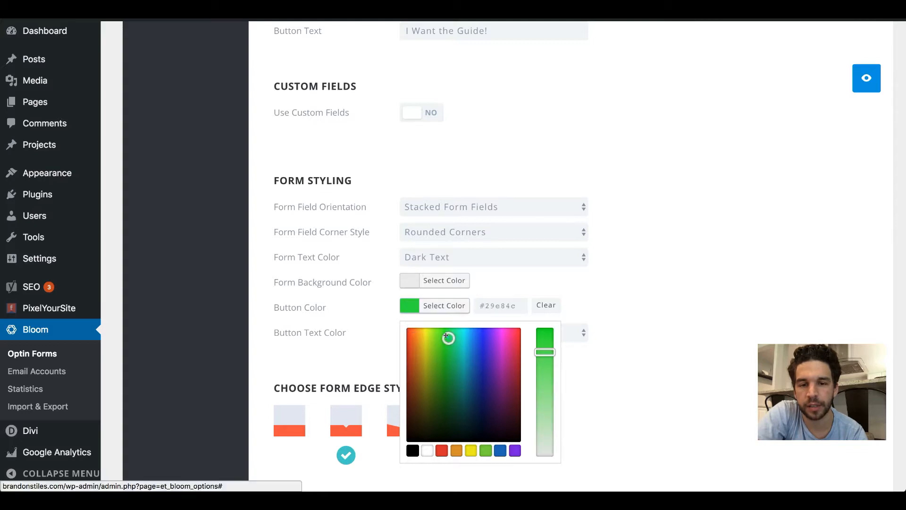
{"action": "left_click", "coordinate": [647, 261]}
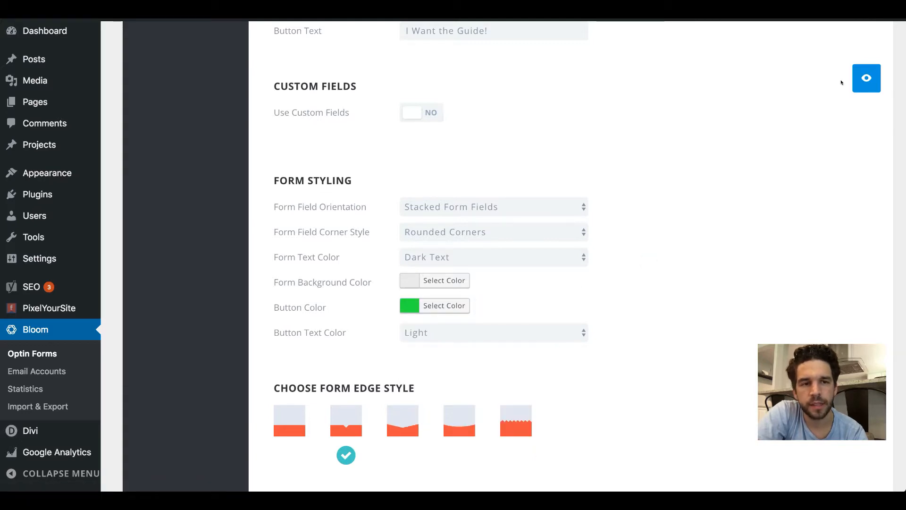
{"action": "left_click", "coordinate": [861, 77]}
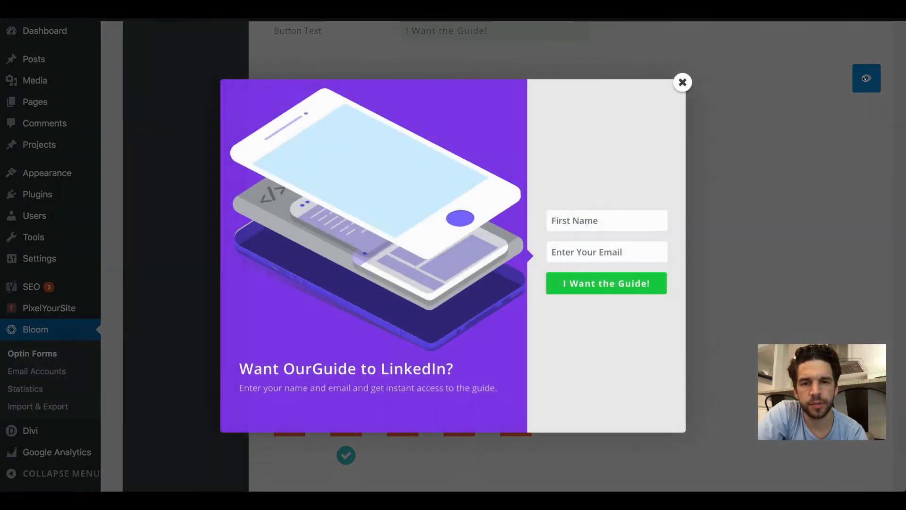
{"action": "left_click", "coordinate": [678, 82]}
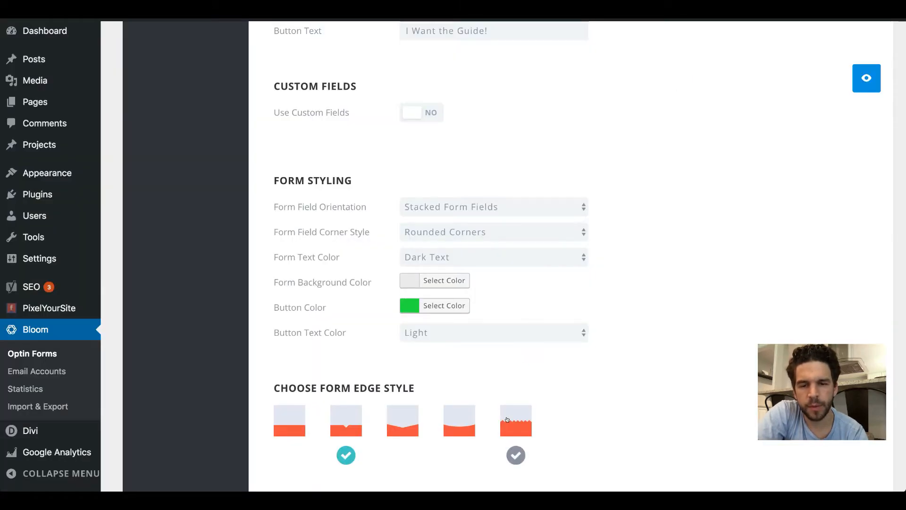
Step: Try the zigzag form edge style, preview the optin, and reselect the edge style with the small centered arrow notch
{"action": "left_click", "coordinate": [510, 415]}
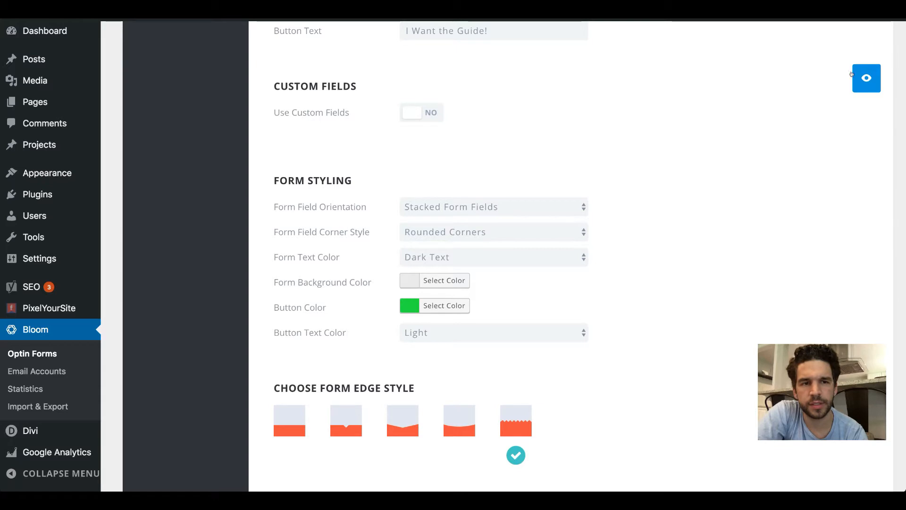
{"action": "left_click", "coordinate": [857, 77]}
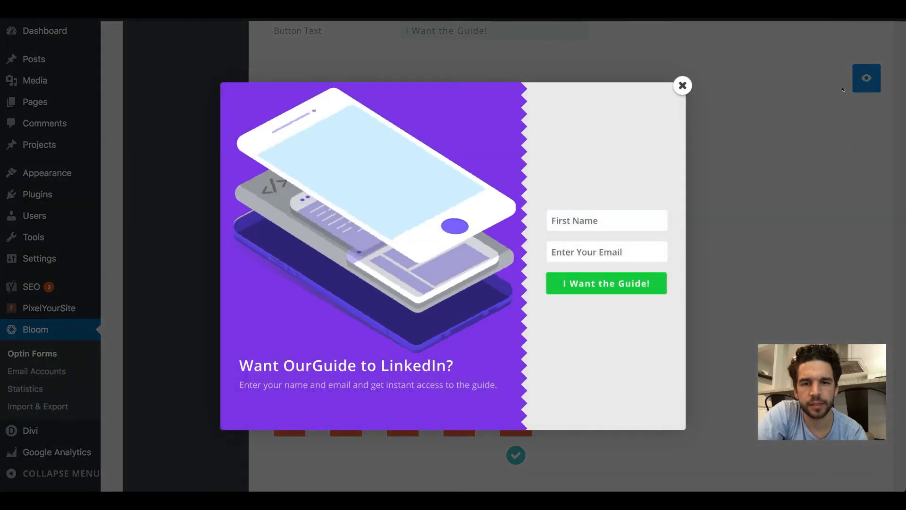
{"action": "left_click", "coordinate": [681, 85]}
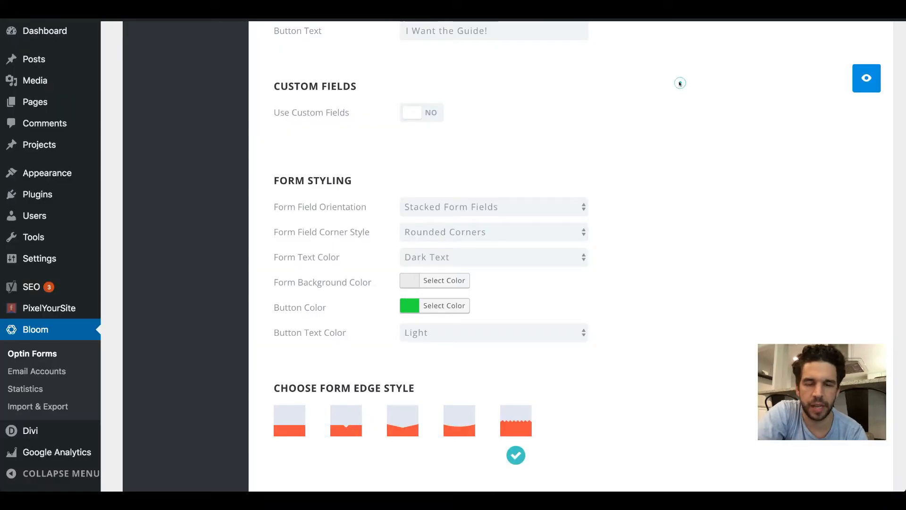
{"action": "left_click", "coordinate": [345, 433]}
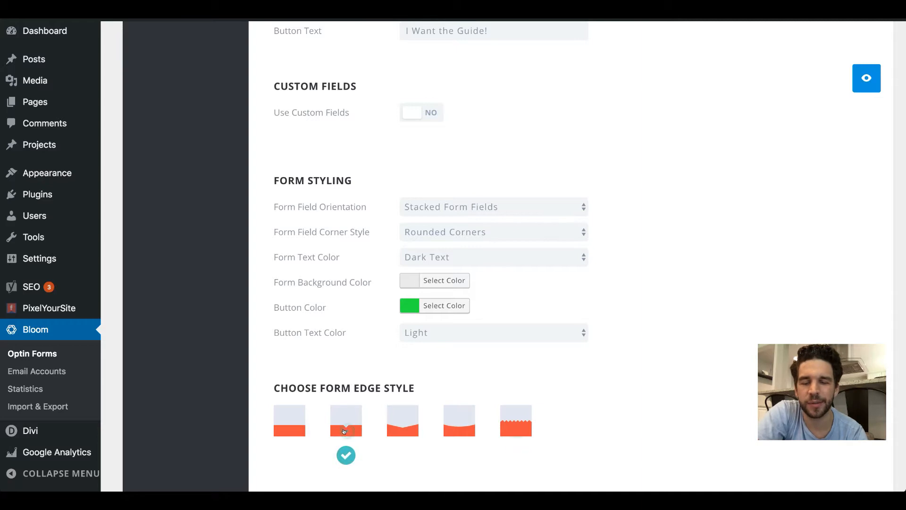
{"action": "scroll", "coordinate": [571, 324], "scroll_direction": "down", "scroll_amount": 3}
{"action": "scroll", "coordinate": [571, 324], "scroll_direction": "down", "scroll_amount": 4}
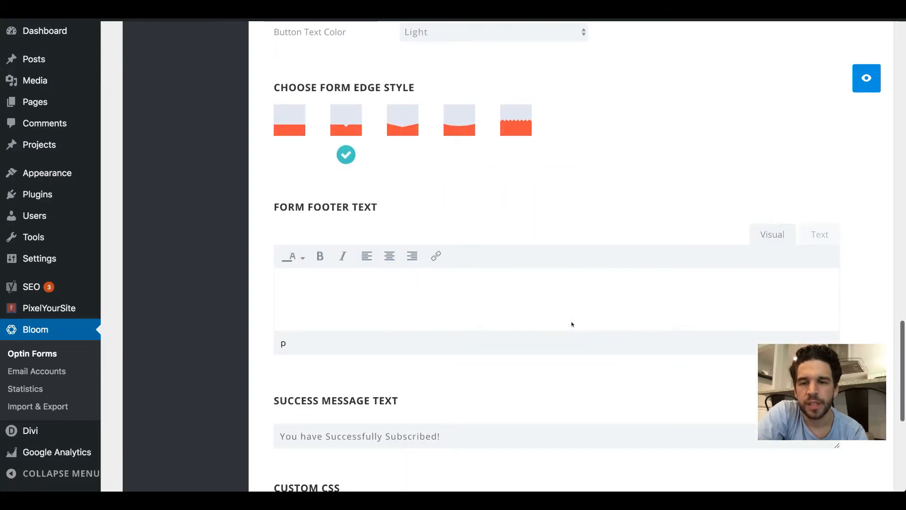
Step: Set the optin's success message text to "Thank you! Your guide is on the way."
{"action": "left_click", "coordinate": [399, 280]}
{"action": "scroll", "coordinate": [398, 282], "scroll_direction": "down", "scroll_amount": 2}
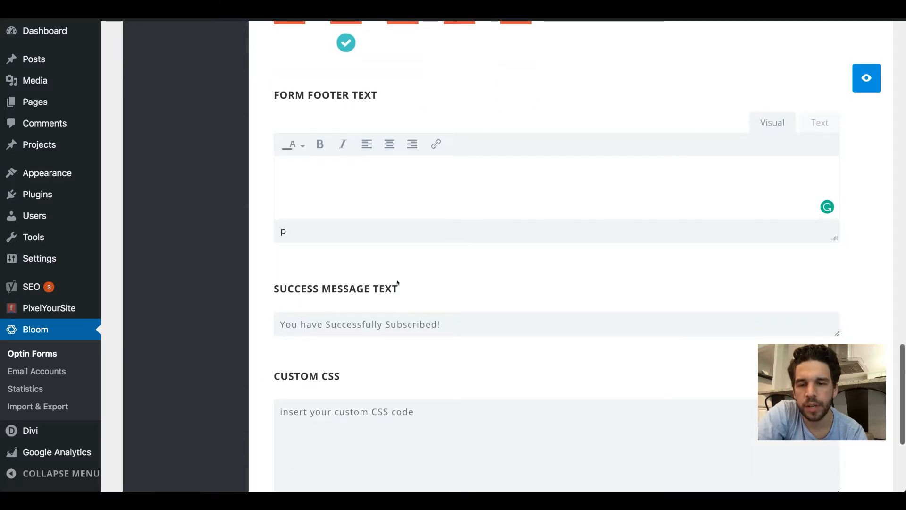
{"action": "left_click", "coordinate": [355, 328]}
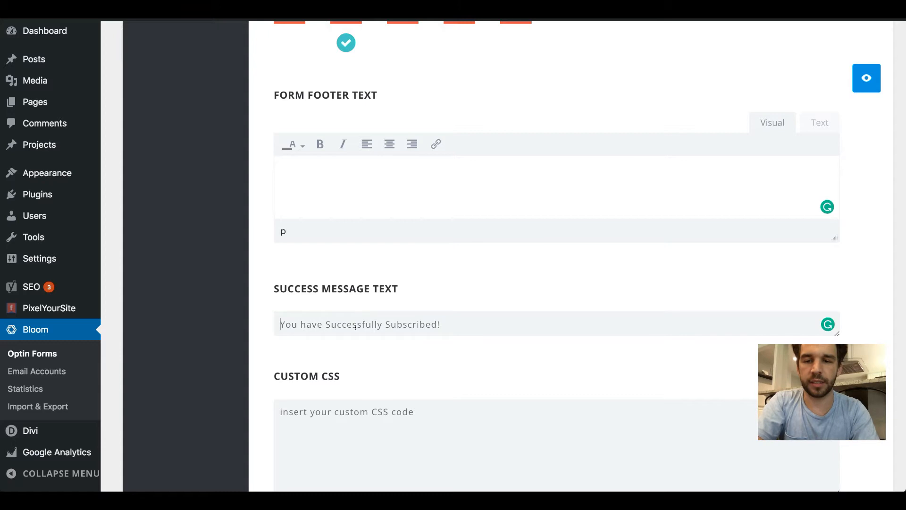
{"action": "left_click", "coordinate": [355, 327]}
{"action": "type", "text": "Thank you! Your guide is on the way."}
Step: In the success action settings, set the action type to Redirect To URL and enter the site's domain followed by /thank-you
{"action": "scroll", "coordinate": [355, 327], "scroll_direction": "down", "scroll_amount": 3}
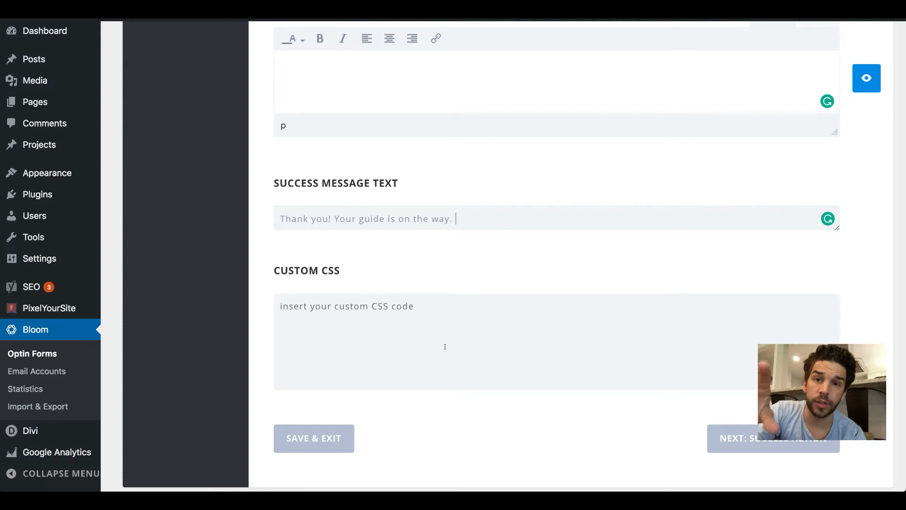
{"action": "left_click", "coordinate": [721, 439]}
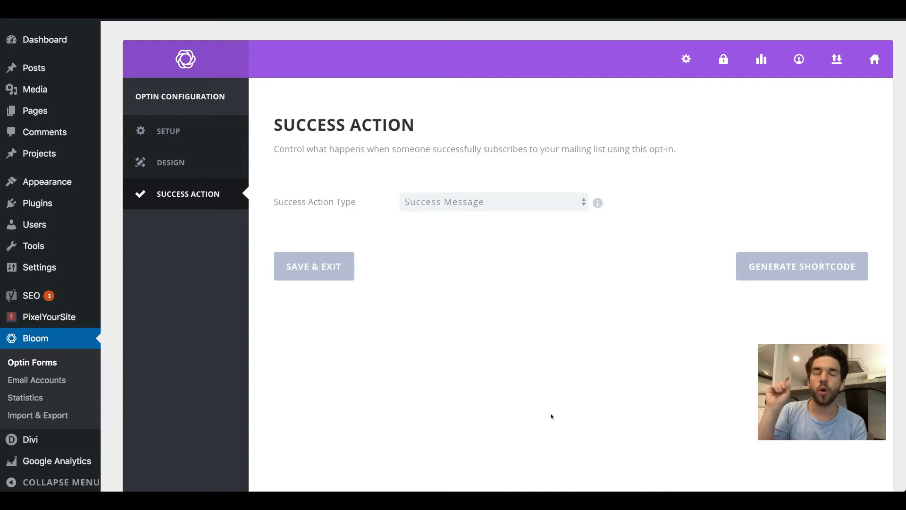
{"action": "left_click", "coordinate": [528, 196]}
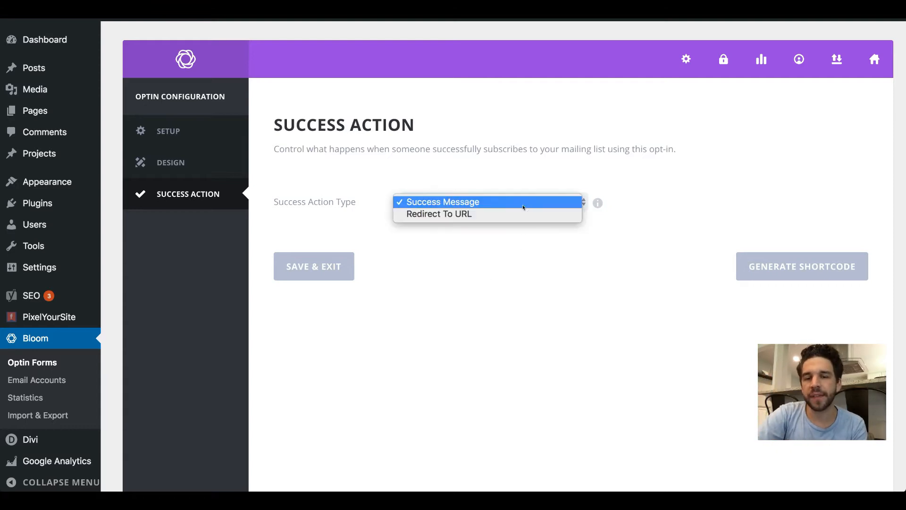
{"action": "left_click", "coordinate": [518, 216]}
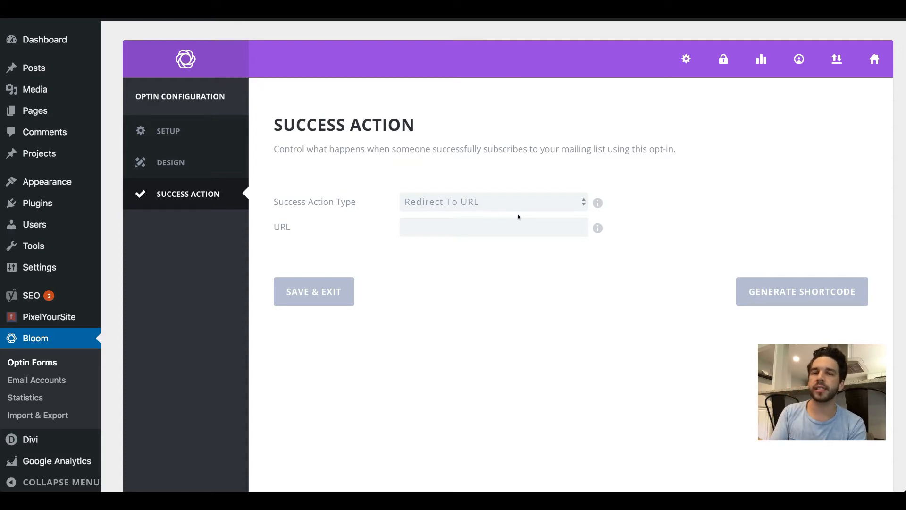
{"action": "left_click", "coordinate": [518, 223]}
{"action": "type", "text": "brandonstiles.com/thank-you"}
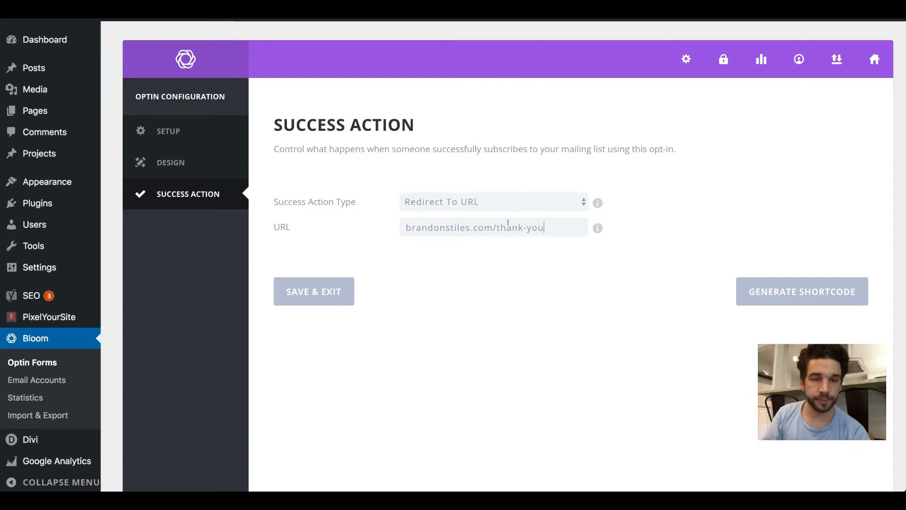
Step: Generate and copy the optin's inline shortcode, and save and exit the optin configuration
{"action": "left_click", "coordinate": [835, 289]}
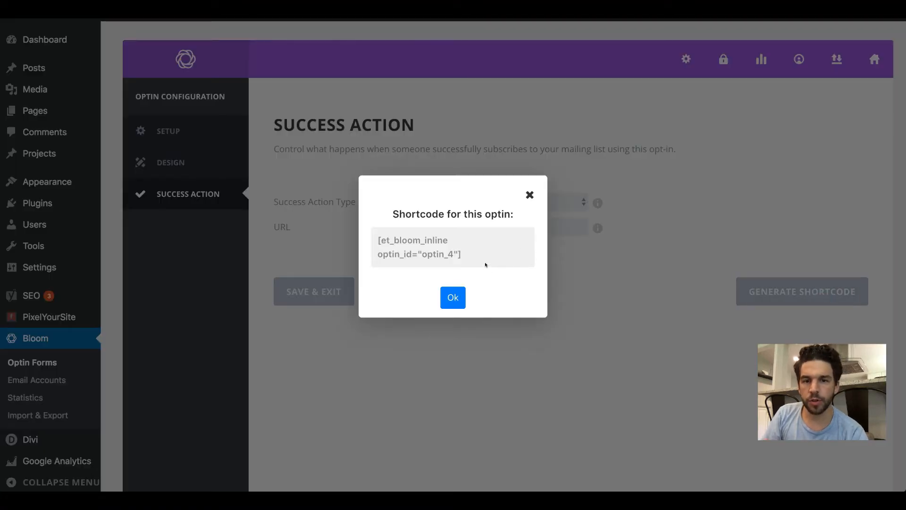
{"action": "left_click_drag", "start_coordinate": [476, 256], "coordinate": [367, 238]}
{"action": "key", "text": "ctrl+c"}
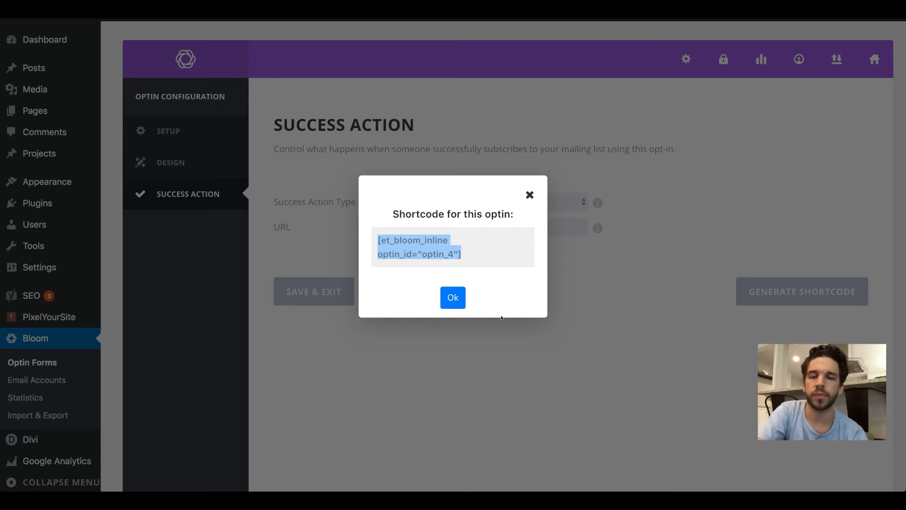
{"action": "left_click", "coordinate": [450, 299]}
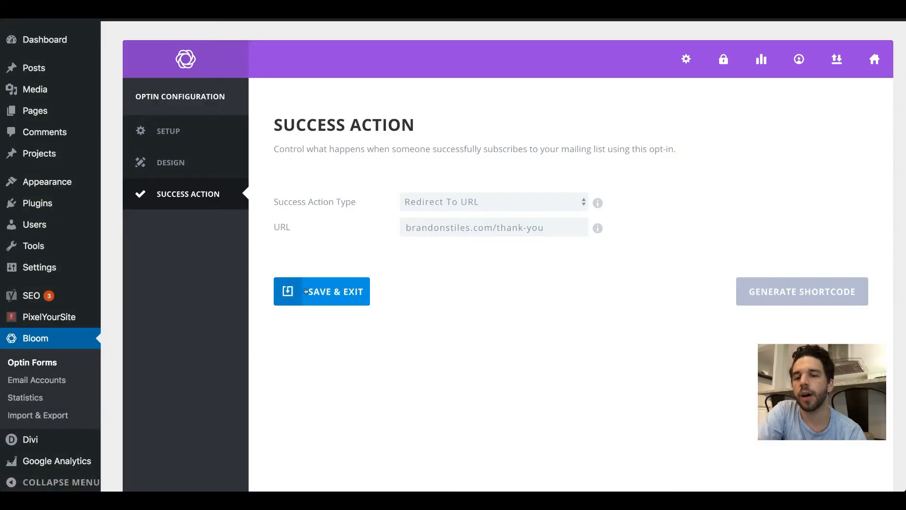
{"action": "left_click", "coordinate": [306, 292]}
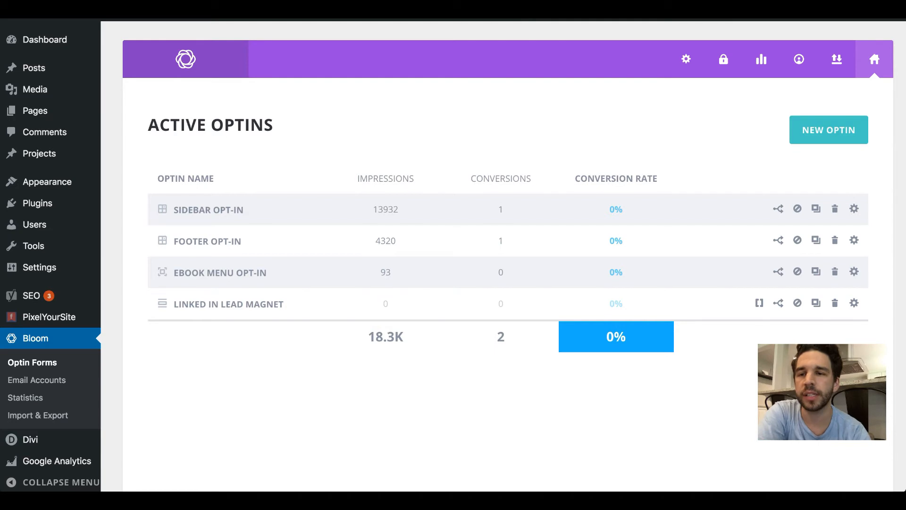
Step: Switch to the site's homepage in the Divi visual builder and insert a single-column row below the last row of white cards in the blue section
{"action": "mouse_move", "coordinate": [59, 12]}
{"action": "left_click", "coordinate": [99, 33]}
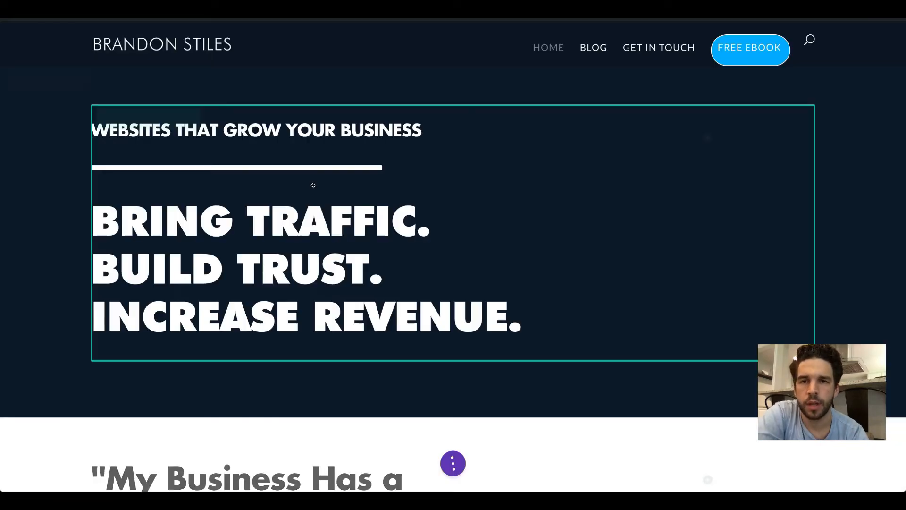
{"action": "scroll", "coordinate": [313, 185], "scroll_direction": "down", "scroll_amount": 15}
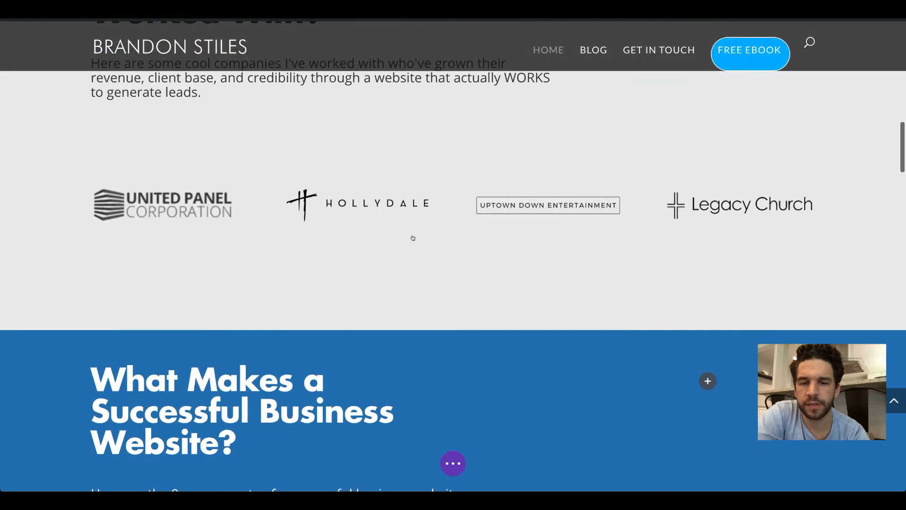
{"action": "left_click", "coordinate": [452, 330]}
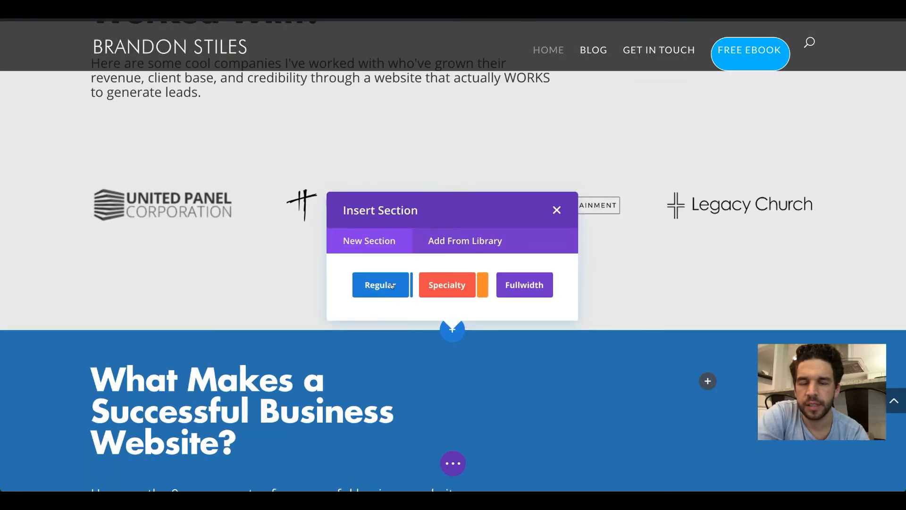
{"action": "left_click", "coordinate": [557, 209]}
{"action": "scroll", "coordinate": [450, 254], "scroll_direction": "down", "scroll_amount": 10}
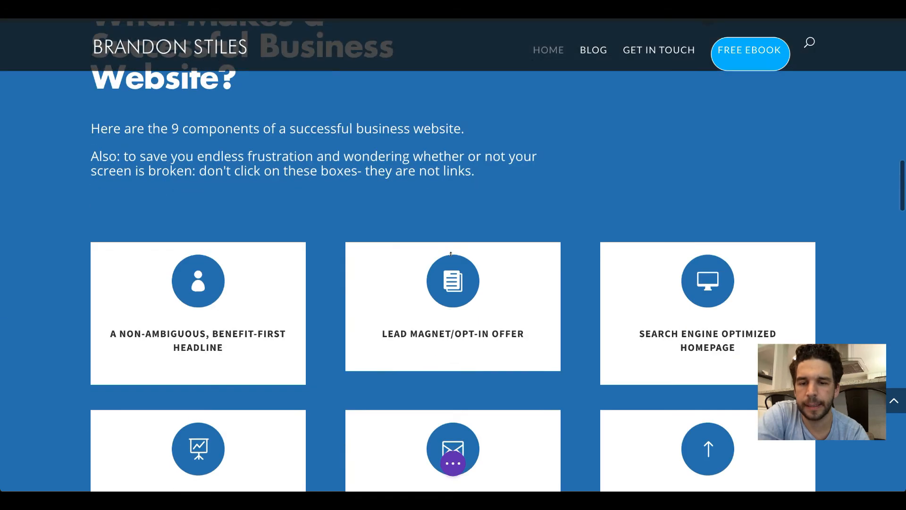
{"action": "scroll", "coordinate": [450, 254], "scroll_direction": "down", "scroll_amount": 6}
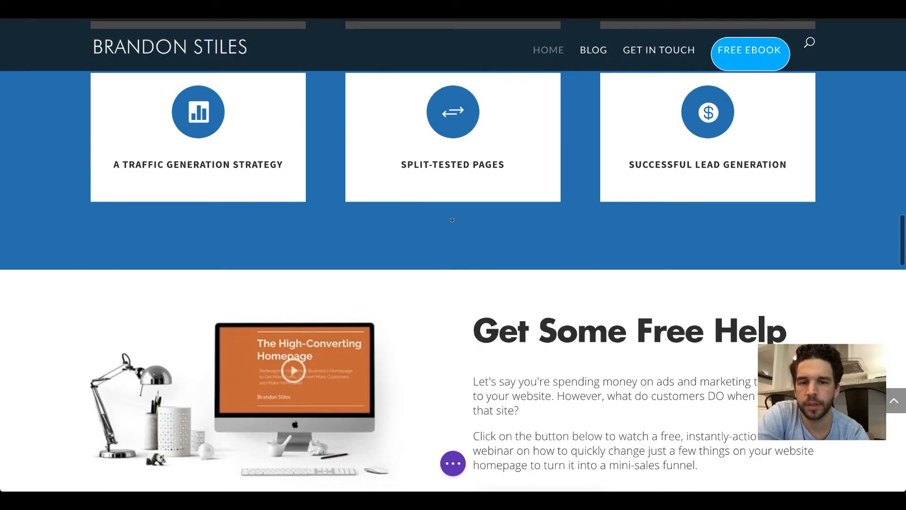
{"action": "left_click", "coordinate": [452, 232]}
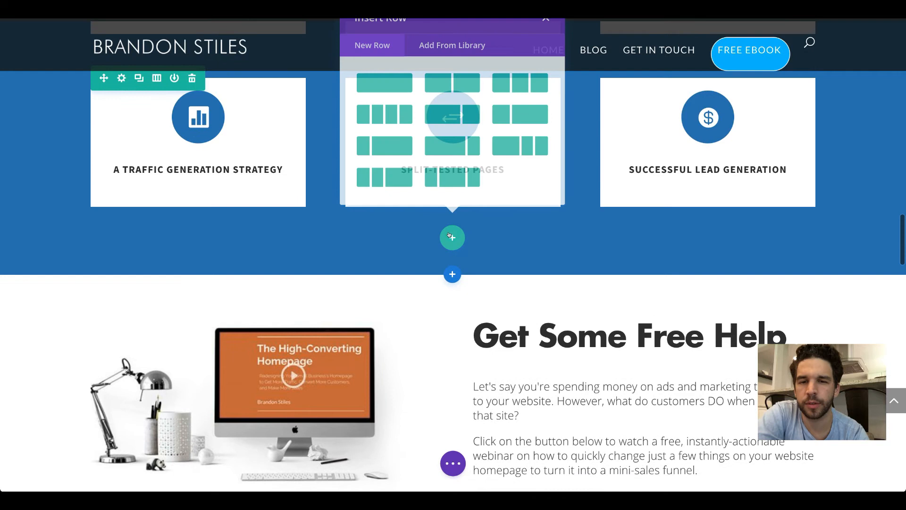
{"action": "left_click", "coordinate": [386, 115]}
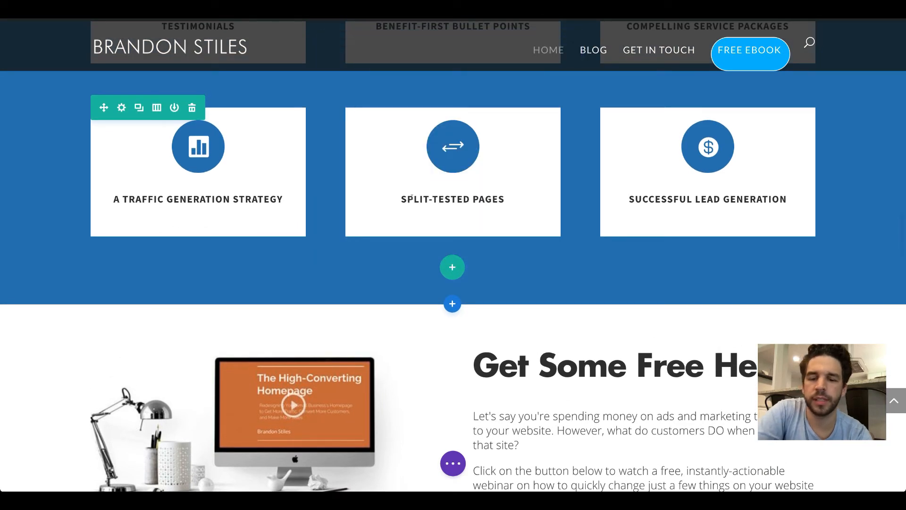
Step: Add a Text module to the new row and replace its placeholder content with the shortcode [et_bloom_inline optin_id="optin_4"]
{"action": "type", "text": "text"}
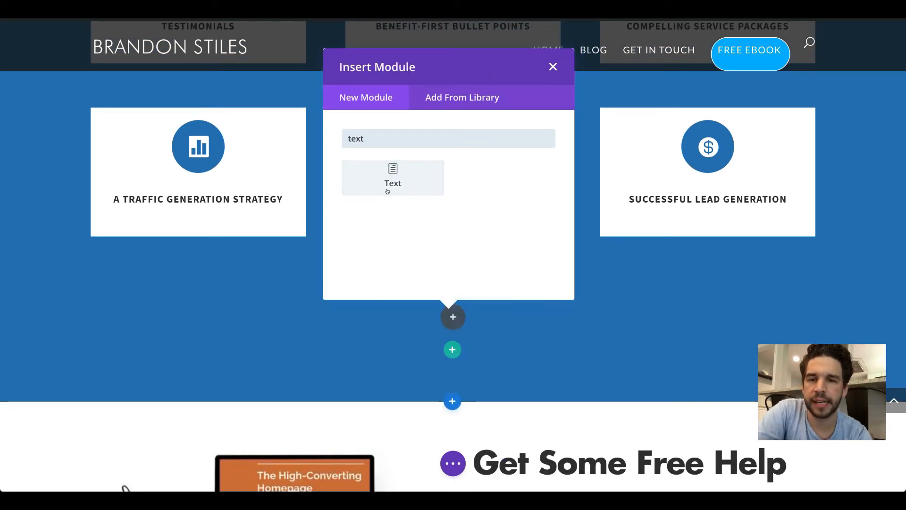
{"action": "left_click", "coordinate": [388, 183]}
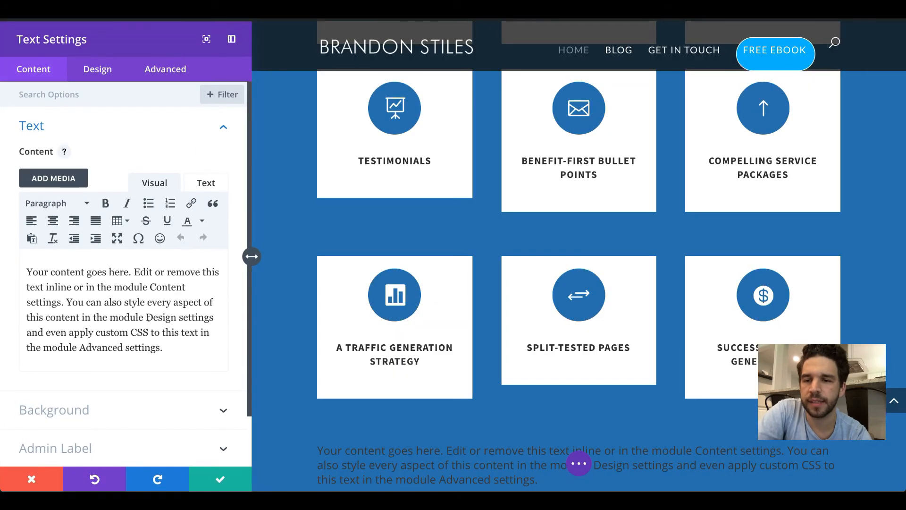
{"action": "key", "text": "ctrl+a"}
{"action": "key", "text": "BackSpace"}
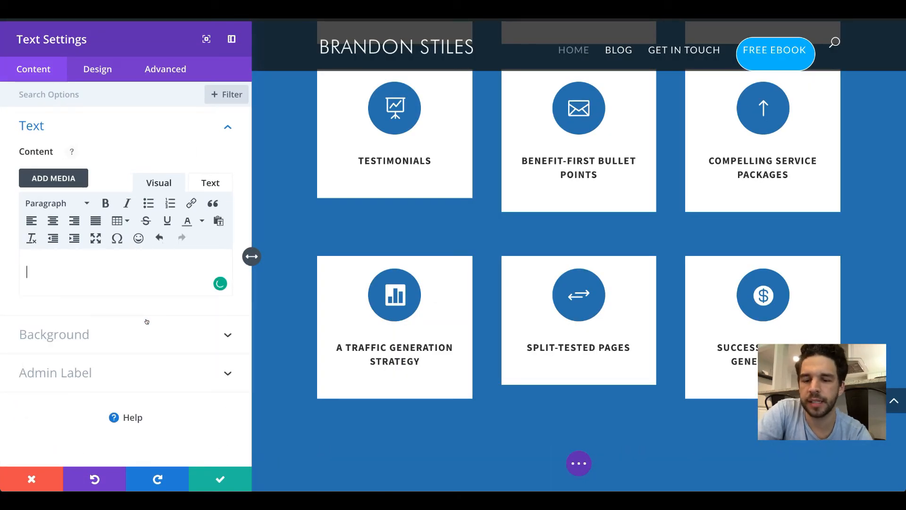
{"action": "key", "text": "ctrl+v"}
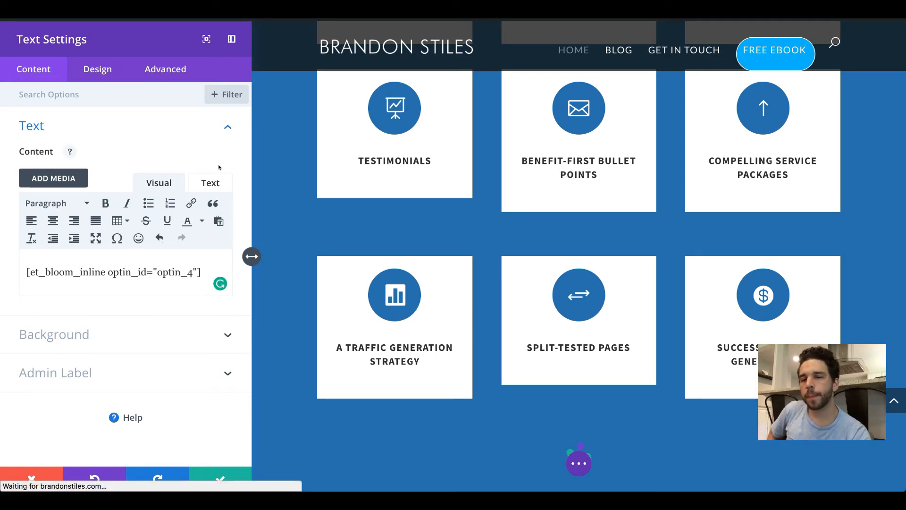
Step: Remove the opening and closing span tags around the shortcode in the Text module's HTML source and save the module
{"action": "left_click", "coordinate": [210, 182]}
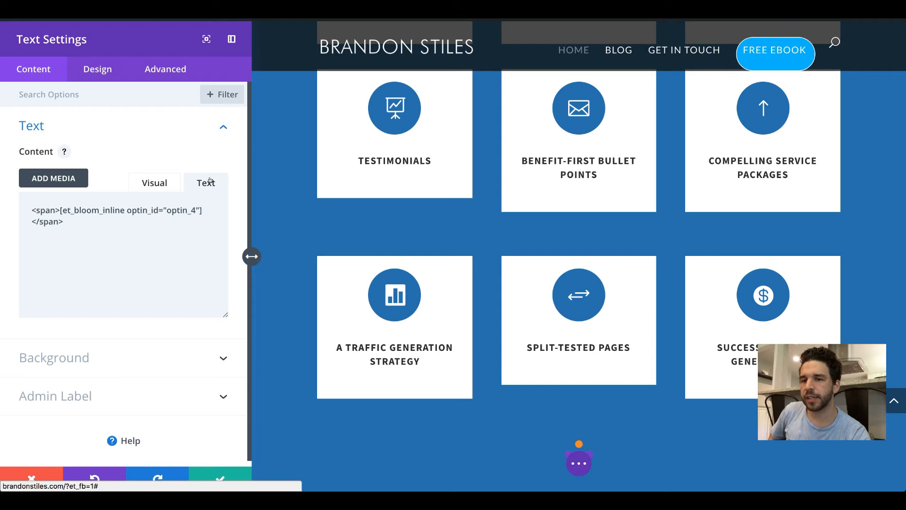
{"action": "left_click", "coordinate": [87, 221]}
{"action": "key", "text": "BackSpace"}
{"action": "key", "text": "BackSpace"}
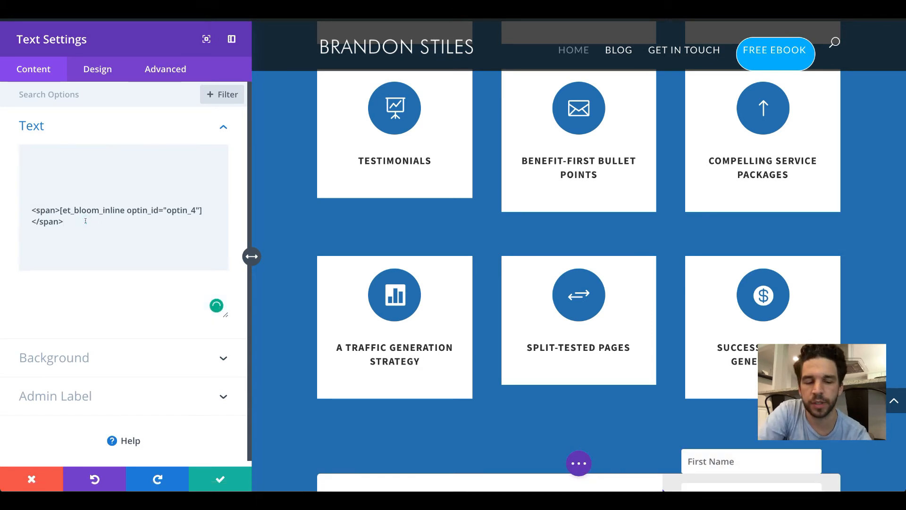
{"action": "key", "text": "BackSpace"}
{"action": "key", "text": "BackSpace"}
{"action": "key", "text": "BackSpace"}
{"action": "key", "text": "BackSpace"}
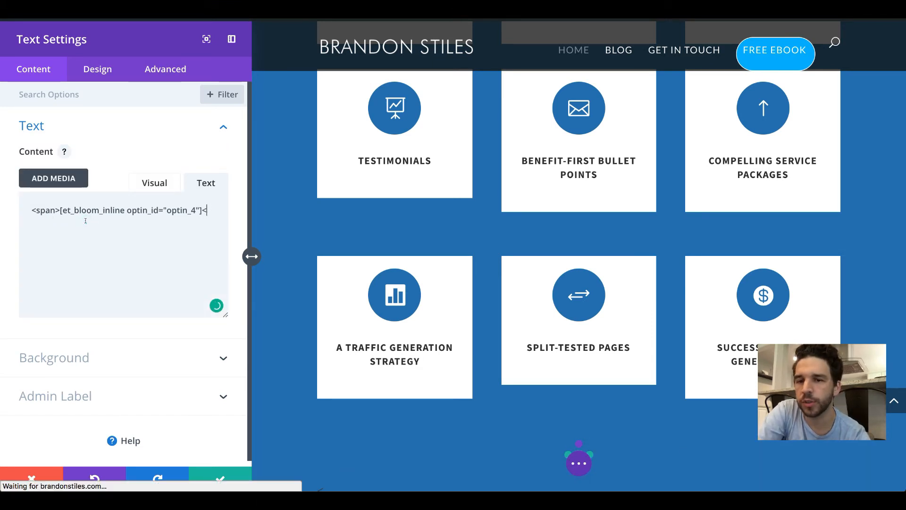
{"action": "key", "text": "BackSpace"}
{"action": "left_click", "coordinate": [58, 209]}
{"action": "key", "text": "BackSpace"}
{"action": "key", "text": "BackSpace"}
{"action": "key", "text": "BackSpace"}
{"action": "key", "text": "BackSpace"}
{"action": "key", "text": "BackSpace"}
{"action": "key", "text": "BackSpace"}
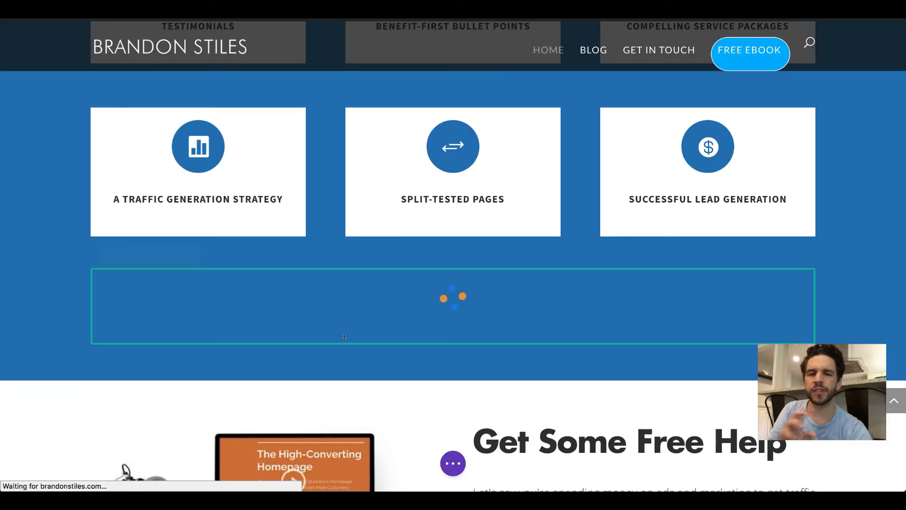
{"action": "scroll", "coordinate": [344, 337], "scroll_direction": "down", "scroll_amount": 1}
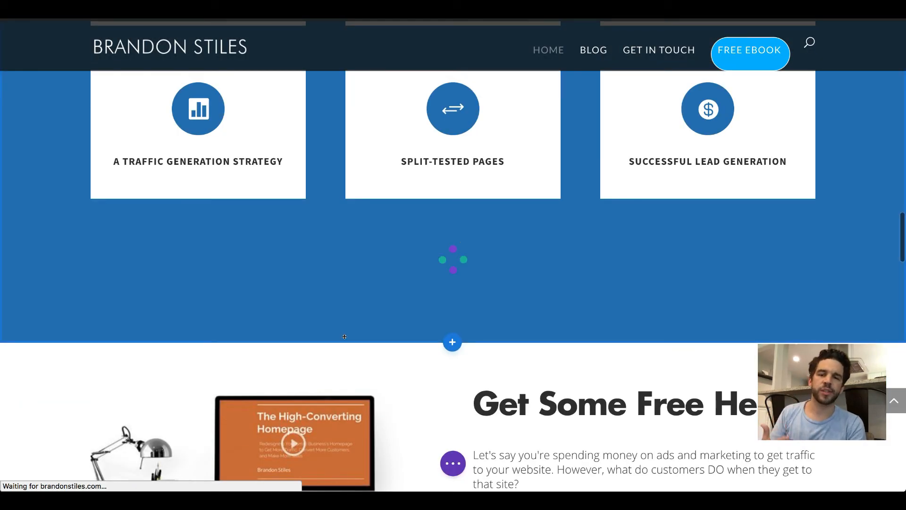